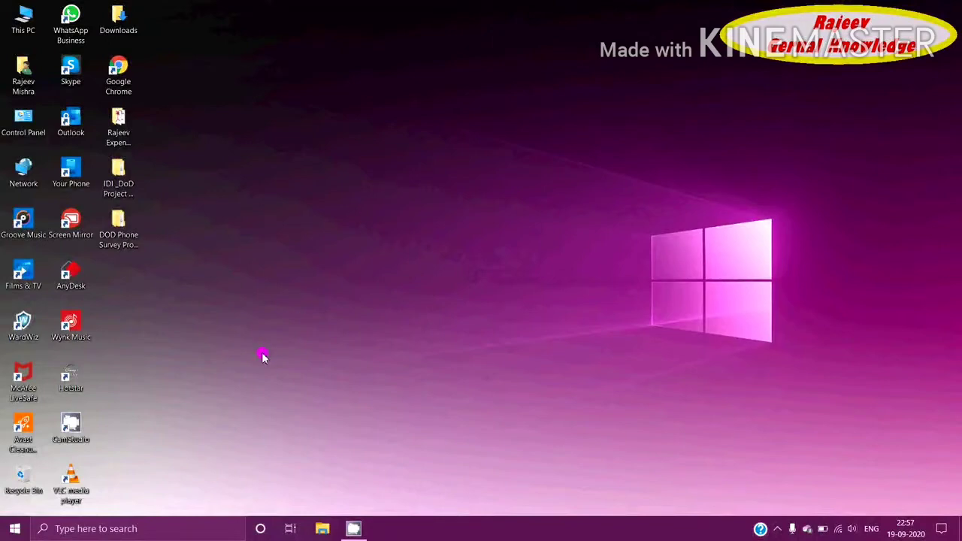
Step: Open the user's temporary files folder by running %temp% from the Run dialog
{"action": "key", "text": "super+r"}
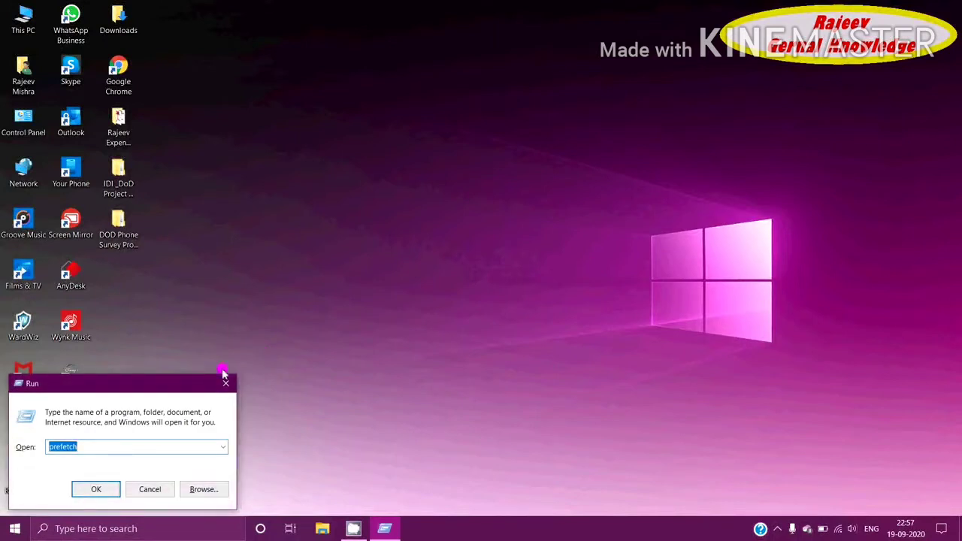
{"action": "left_click", "coordinate": [86, 446]}
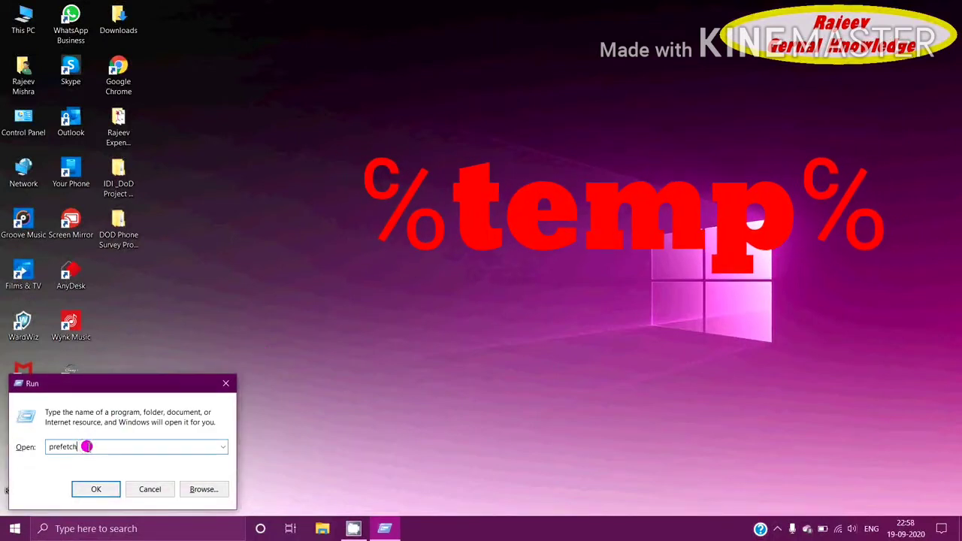
{"action": "key", "text": "BackSpace"}
{"action": "key", "text": "BackSpace"}
{"action": "key", "text": "BackSpace"}
{"action": "key", "text": "BackSpace"}
{"action": "key", "text": "BackSpace"}
{"action": "key", "text": "BackSpace"}
{"action": "key", "text": "BackSpace"}
{"action": "key", "text": "BackSpace"}
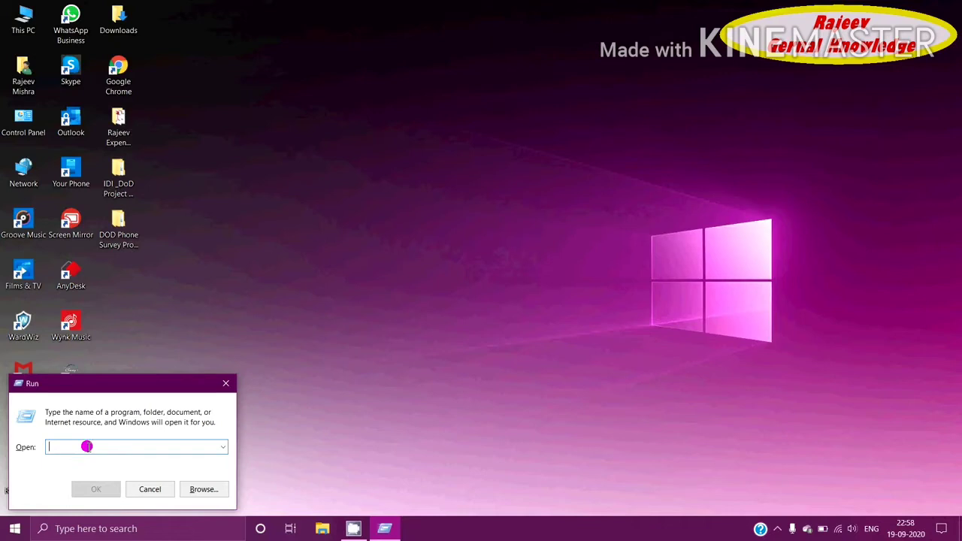
{"action": "type", "text": "%"}
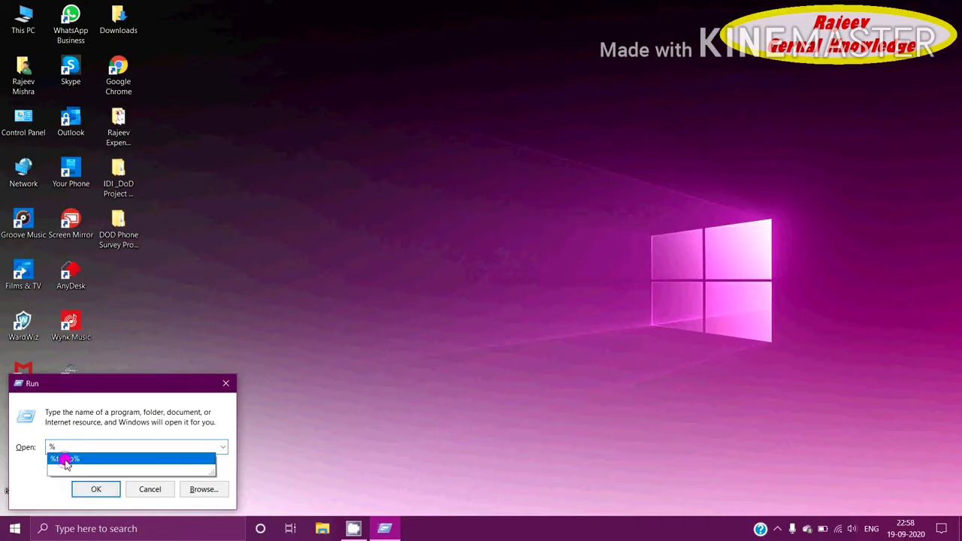
{"action": "left_click", "coordinate": [66, 460]}
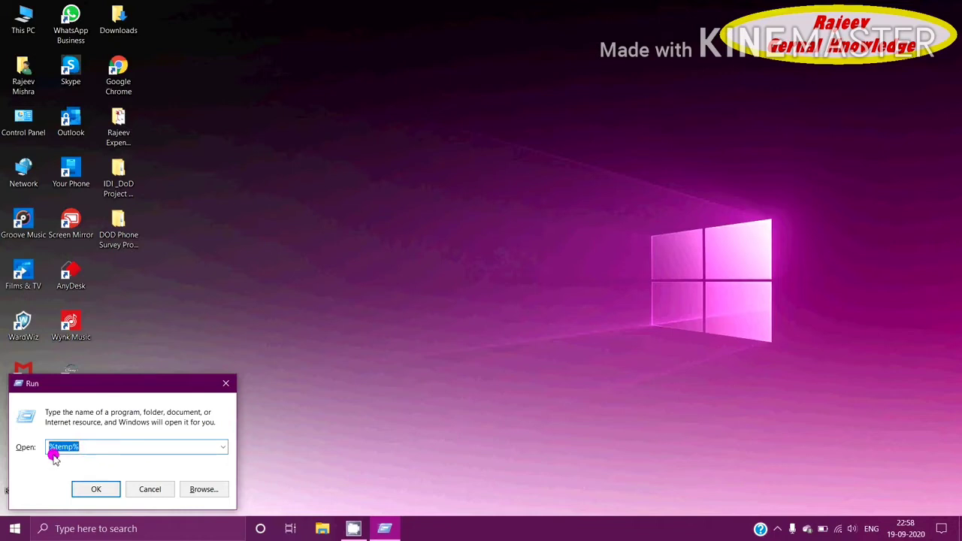
{"action": "left_click", "coordinate": [99, 492]}
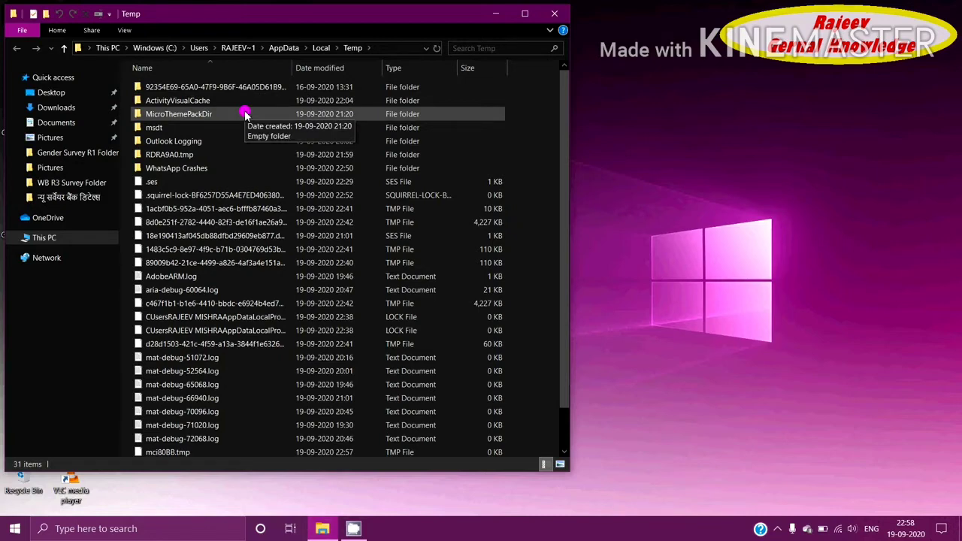
Step: Delete all items in the user's Temp folder, skipping files in use for all current items
{"action": "key", "text": "ctrl+a"}
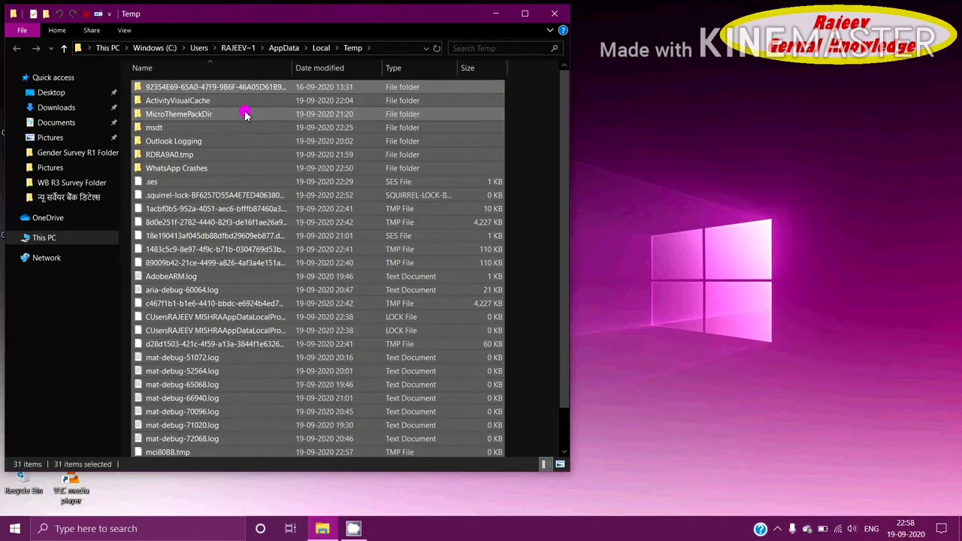
{"action": "right_click", "coordinate": [245, 114]}
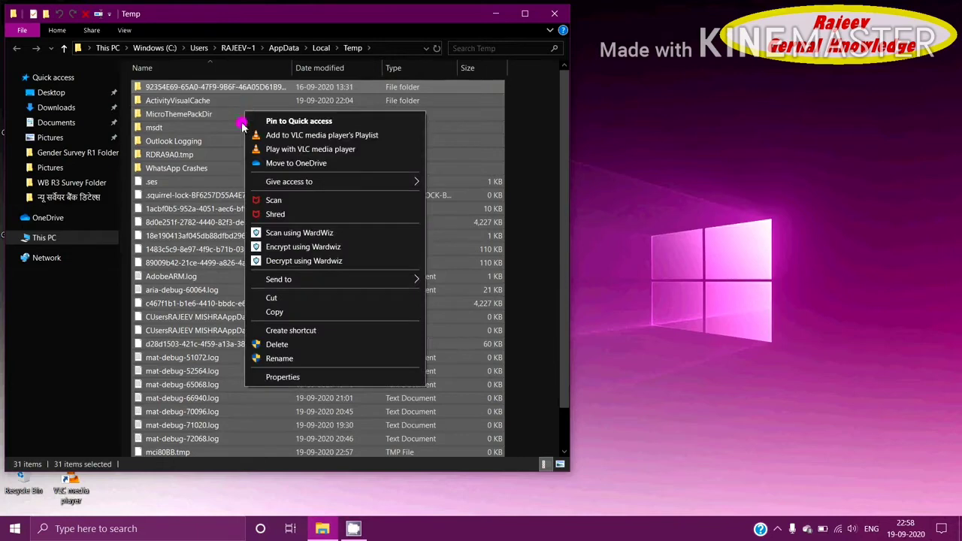
{"action": "left_click", "coordinate": [275, 344]}
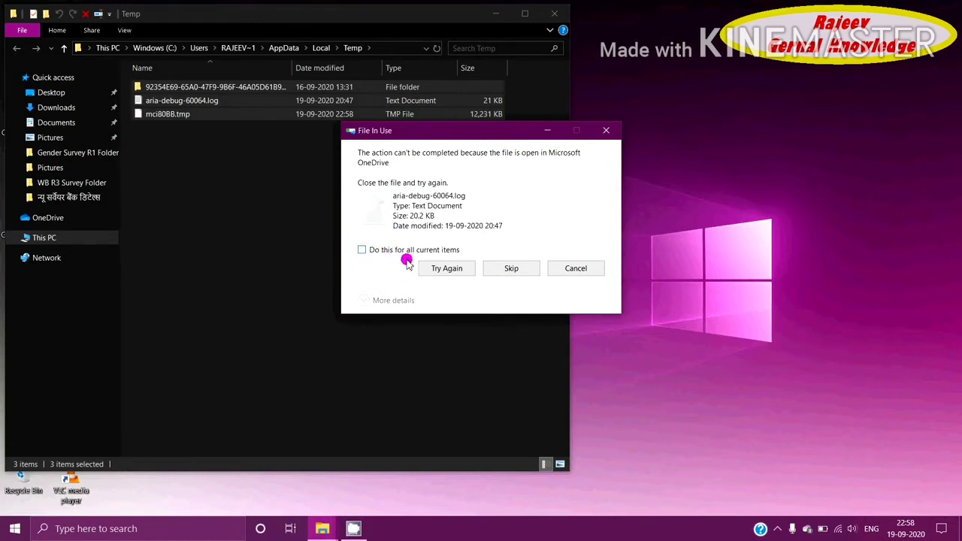
{"action": "left_click", "coordinate": [362, 250]}
{"action": "left_click", "coordinate": [511, 269]}
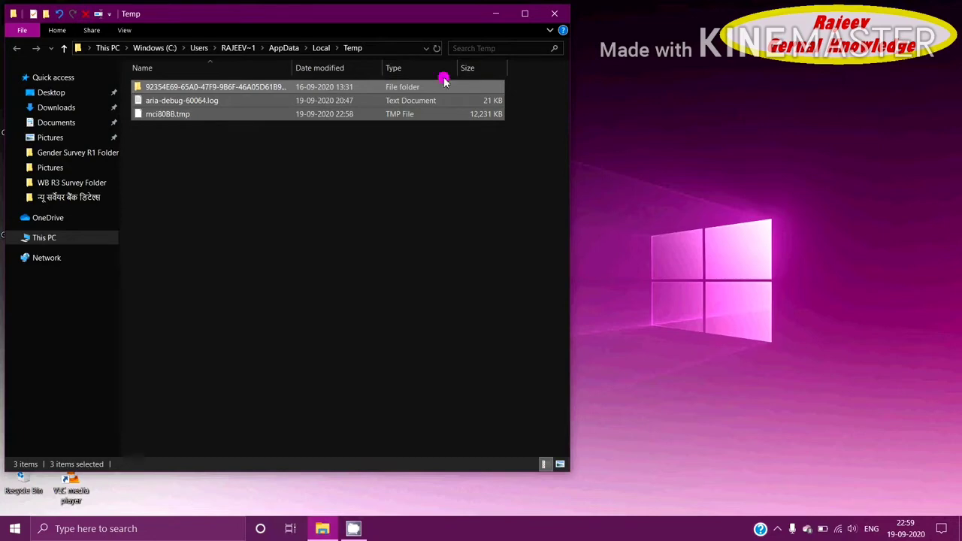
Step: Close the Temp folder window and refresh the desktop
{"action": "left_click", "coordinate": [553, 15]}
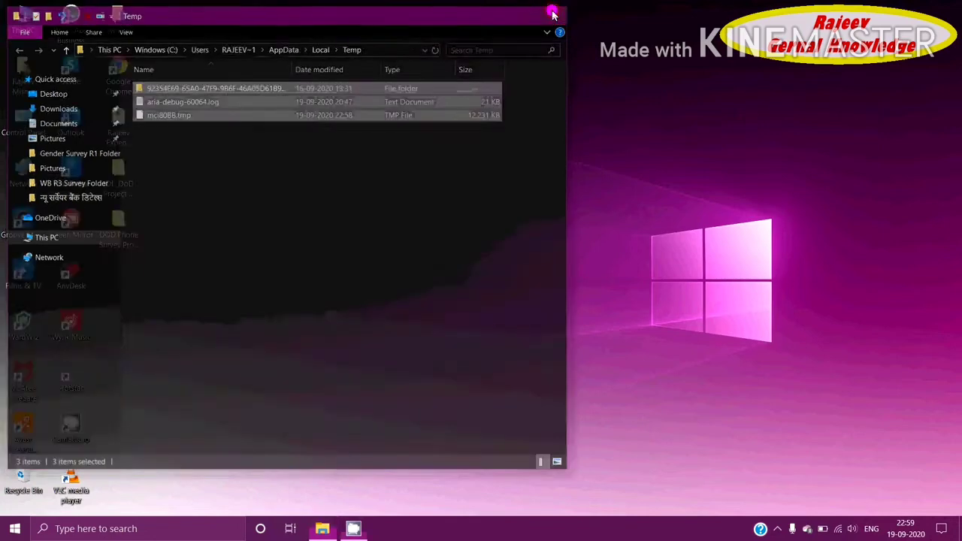
{"action": "right_click", "coordinate": [486, 32]}
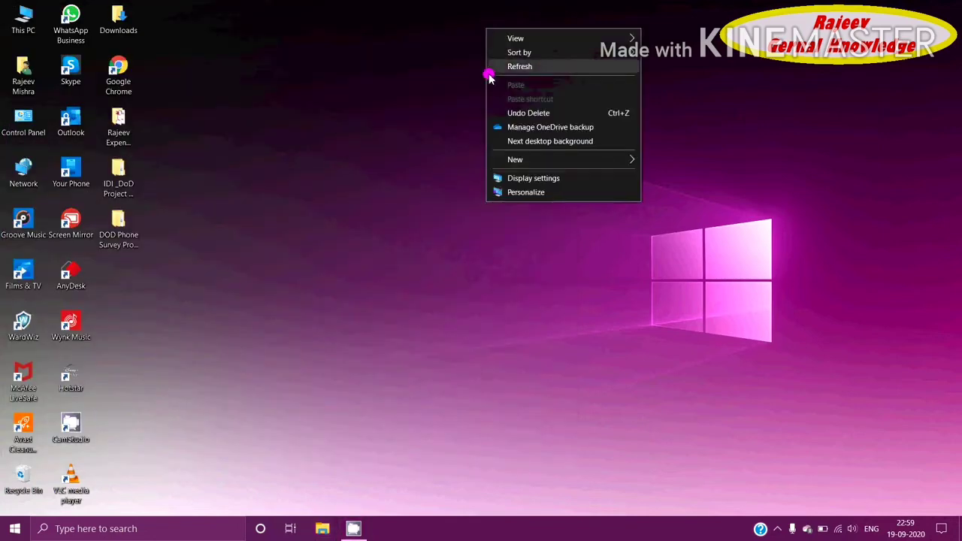
{"action": "left_click", "coordinate": [513, 68]}
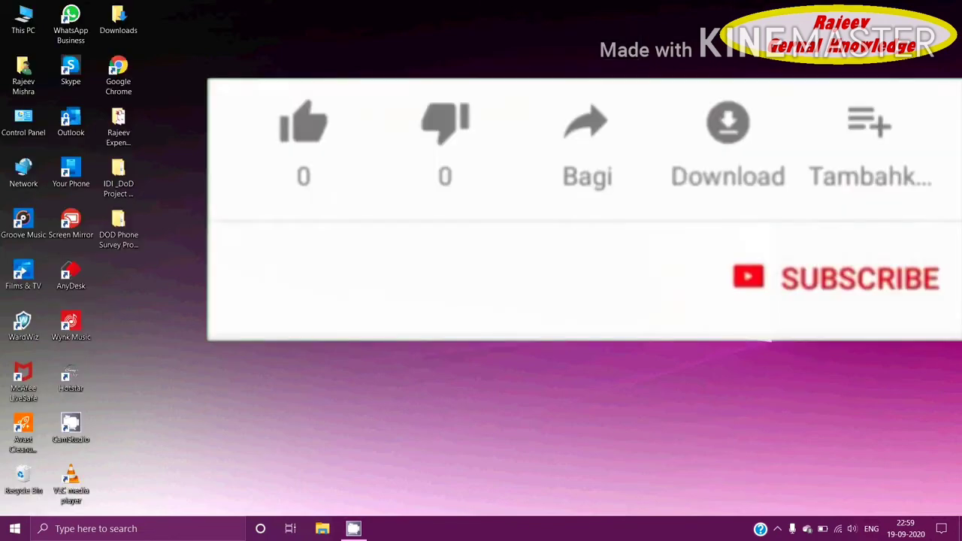
Step: Open the Windows Temp folder by running temp, without percent signs, from the Run dialog
{"action": "key", "text": "super+r"}
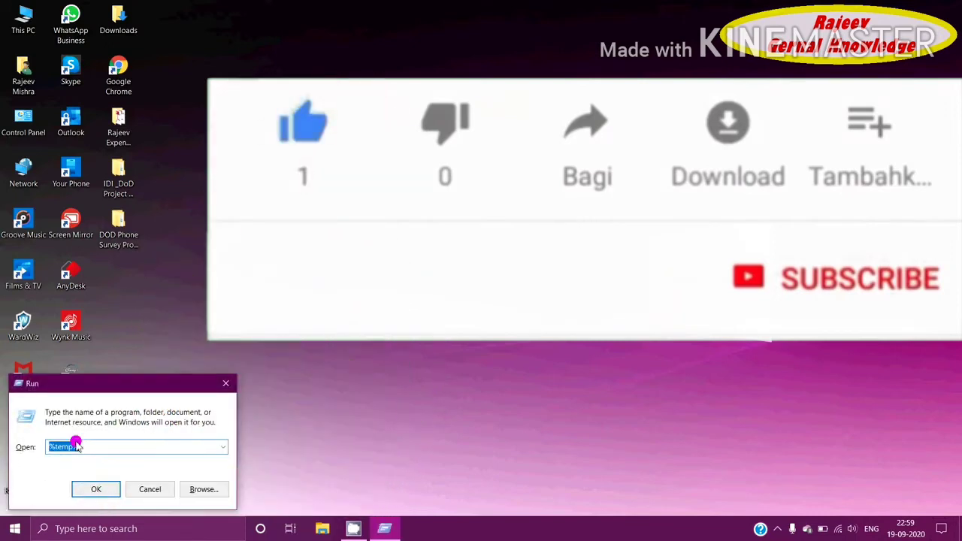
{"action": "left_click", "coordinate": [86, 446]}
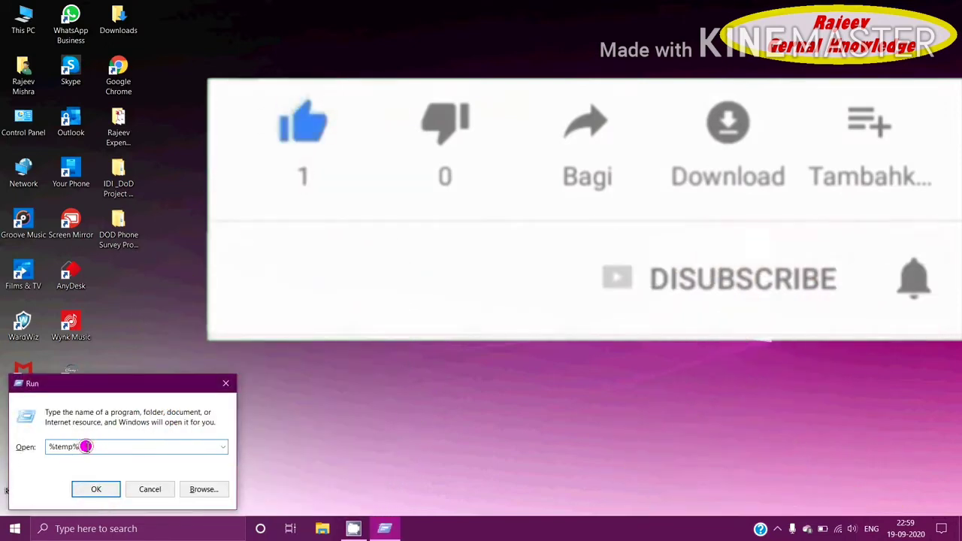
{"action": "key", "text": "BackSpace"}
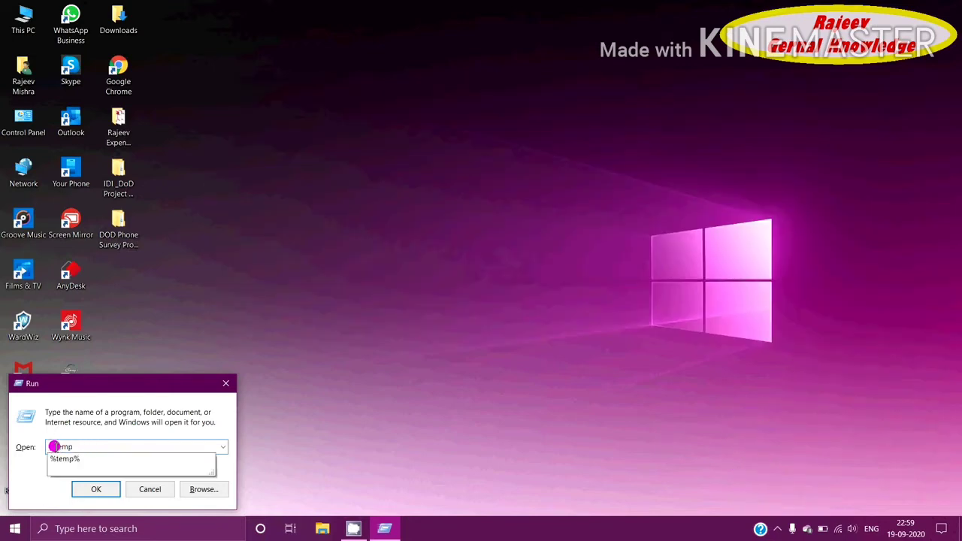
{"action": "key", "text": "BackSpace"}
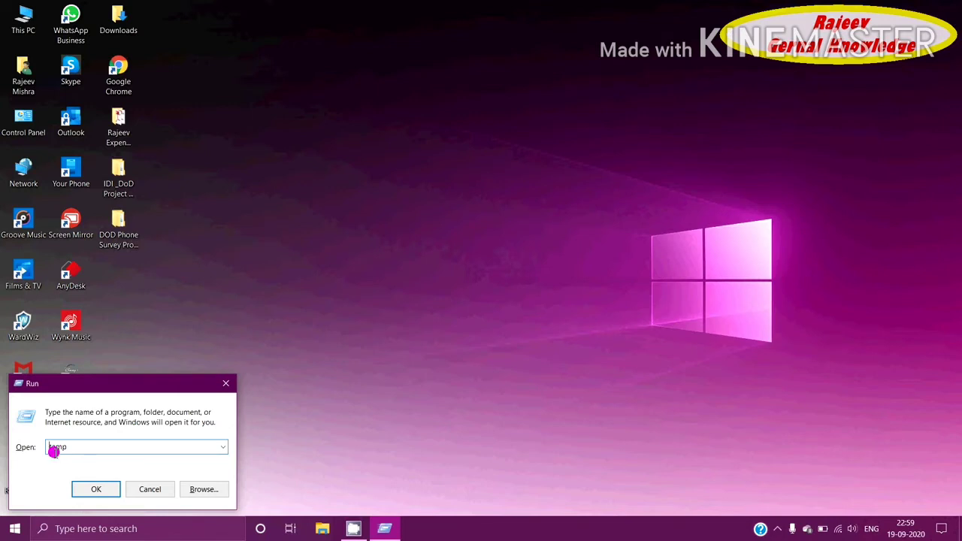
{"action": "left_click", "coordinate": [96, 489]}
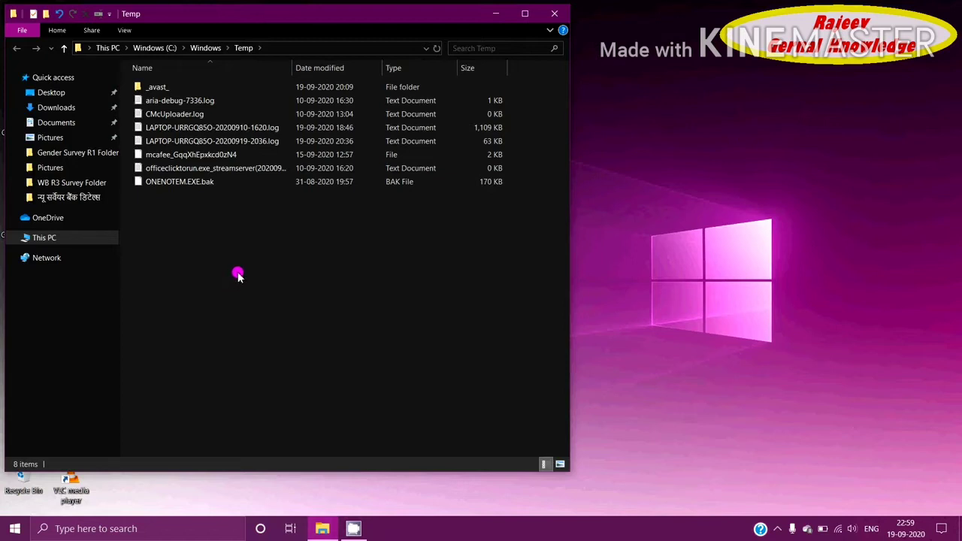
Step: Delete all items in the Windows Temp folder
{"action": "key", "text": "ctrl+a"}
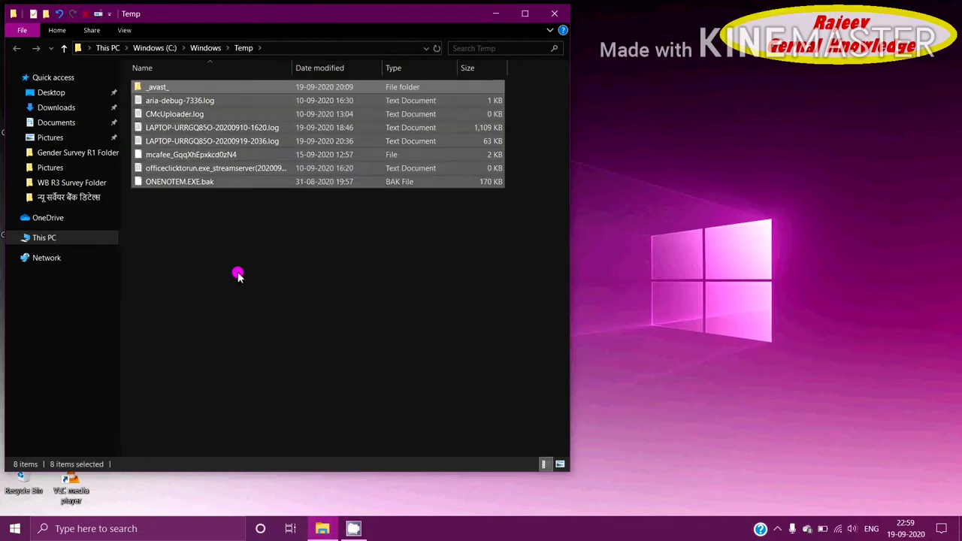
{"action": "right_click", "coordinate": [237, 275]}
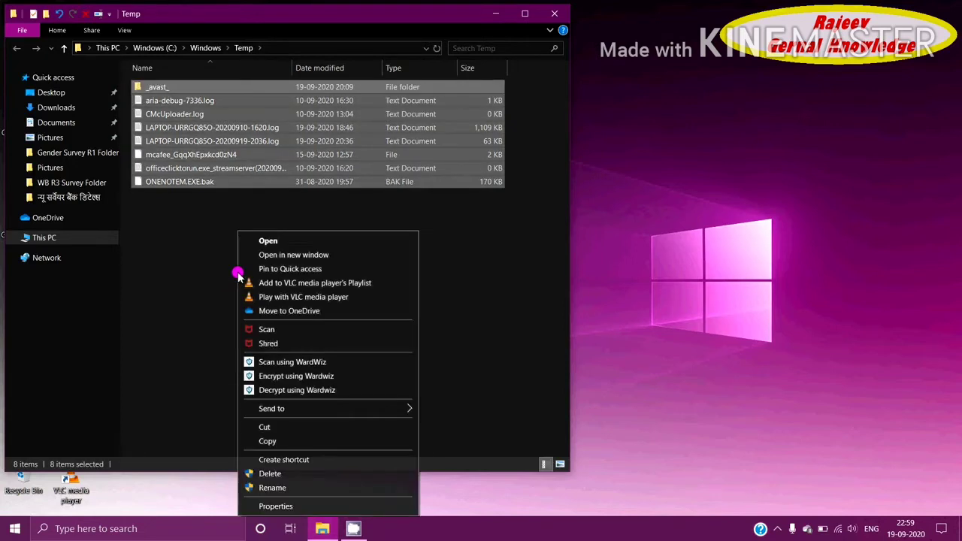
{"action": "left_click", "coordinate": [264, 473]}
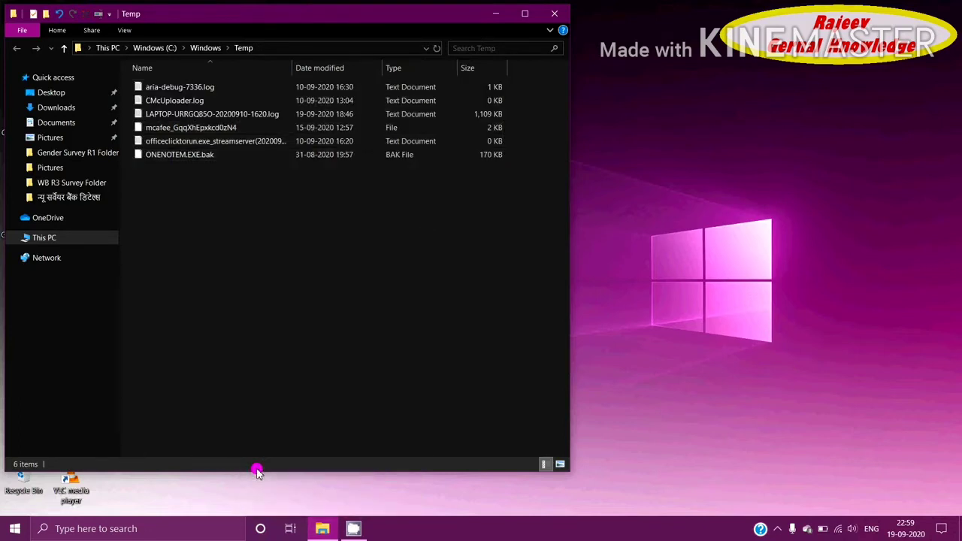
Step: Try to delete the files remaining in the Windows Temp folder, then clear the selection
{"action": "key", "text": "ctrl+a"}
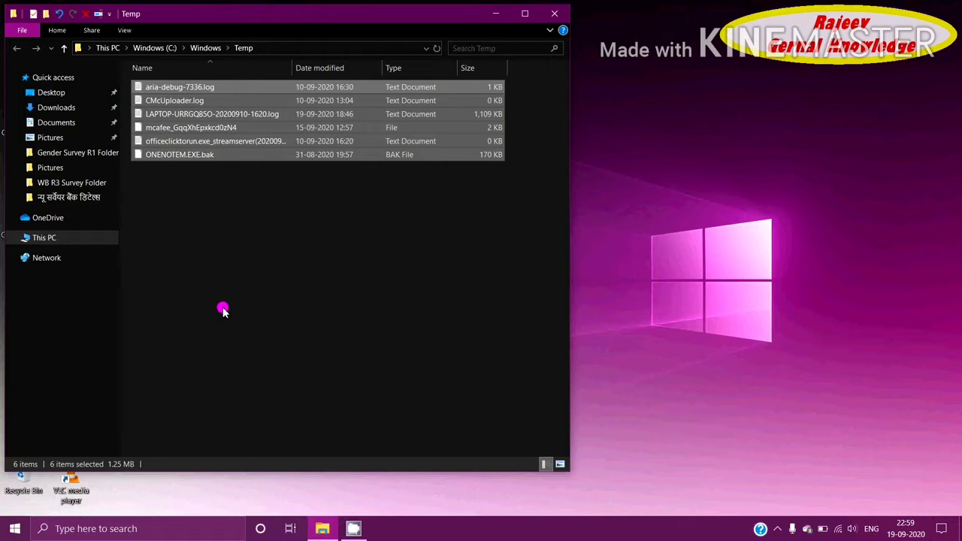
{"action": "right_click", "coordinate": [222, 308]}
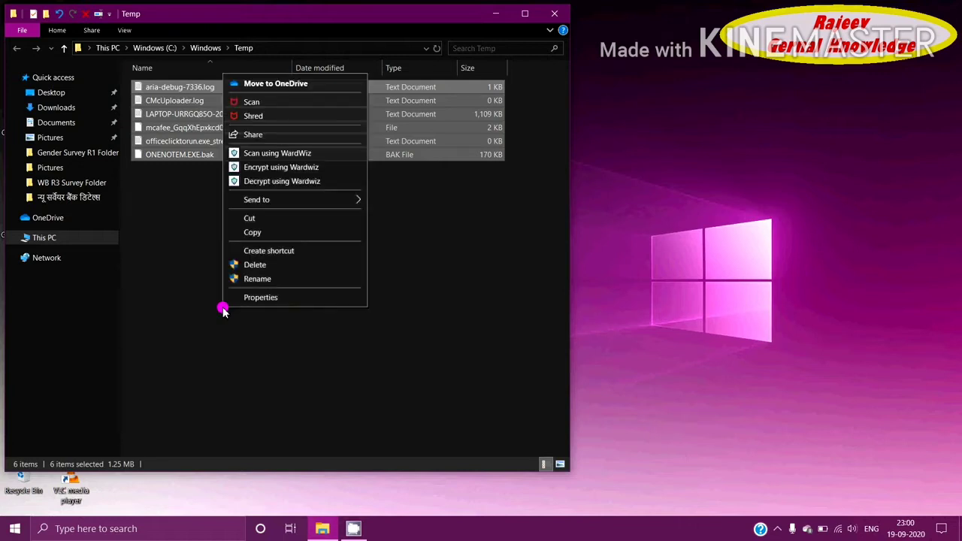
{"action": "left_click", "coordinate": [253, 265]}
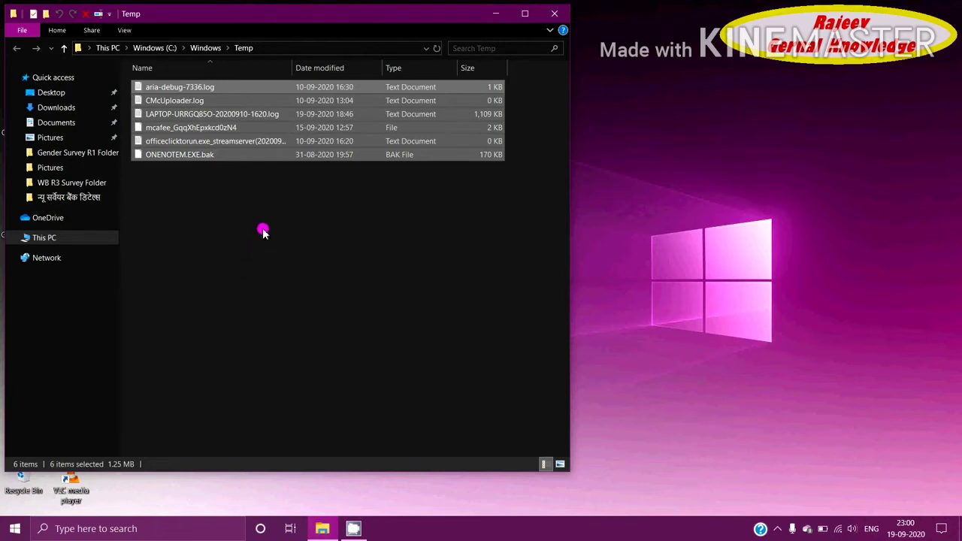
{"action": "left_click", "coordinate": [385, 209]}
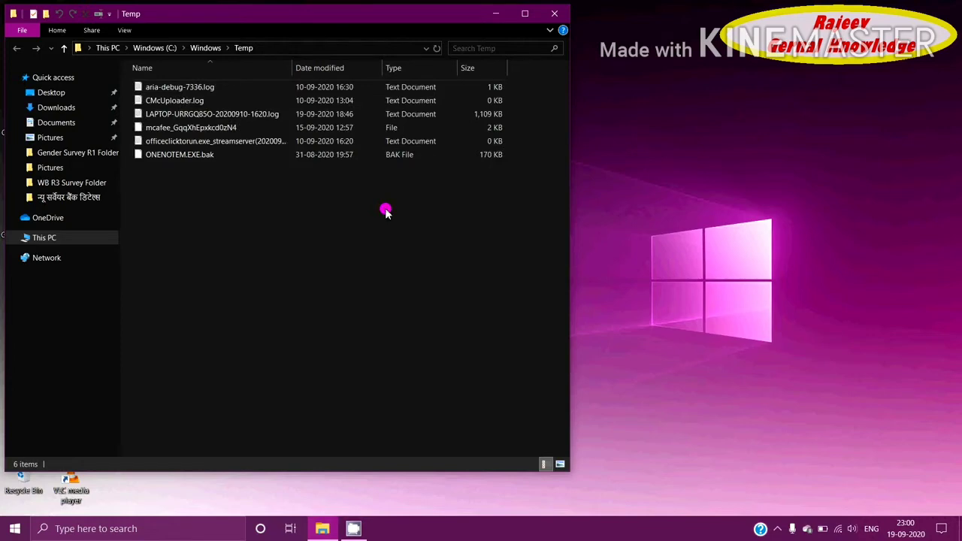
Step: Close the Windows Temp folder window and refresh the desktop twice
{"action": "left_click", "coordinate": [549, 21]}
{"action": "right_click", "coordinate": [490, 105]}
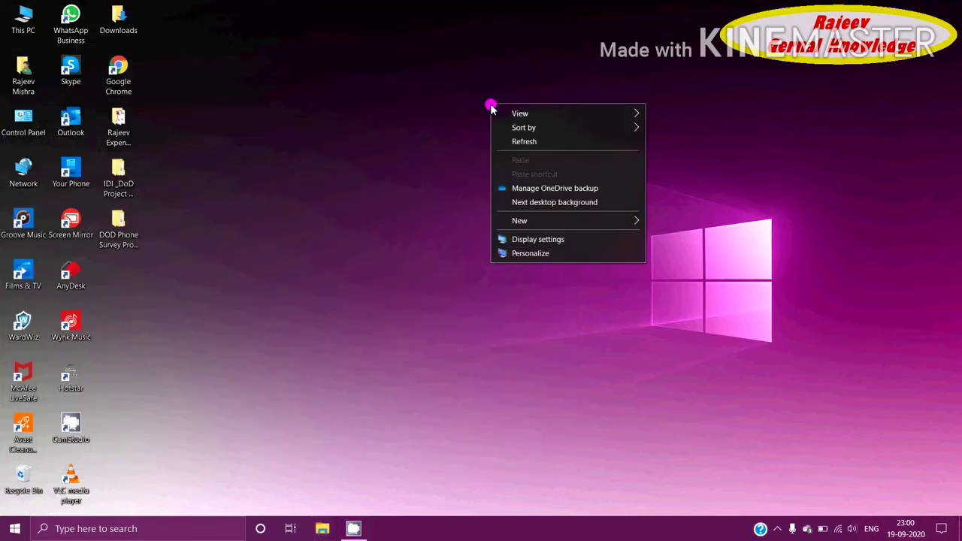
{"action": "left_click", "coordinate": [508, 140]}
{"action": "right_click", "coordinate": [508, 140]}
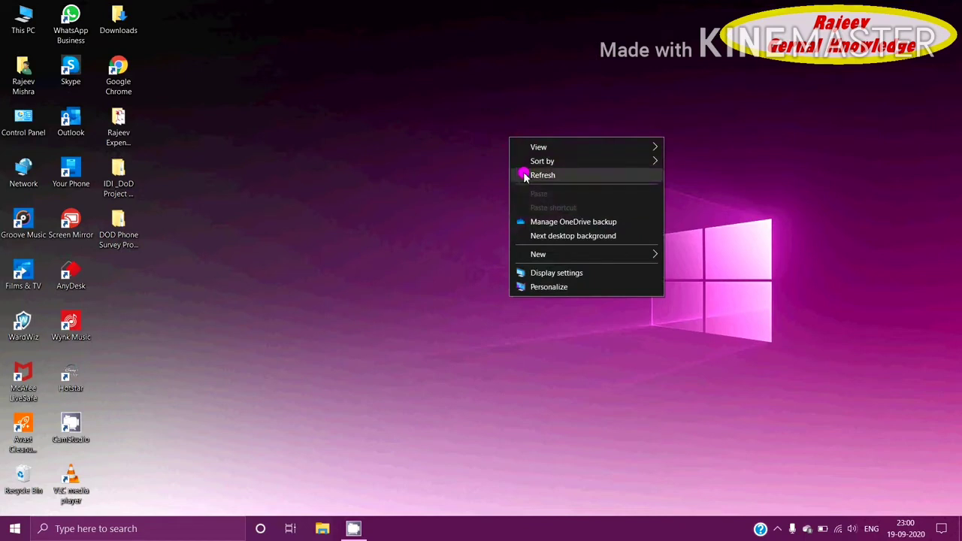
{"action": "left_click", "coordinate": [525, 174]}
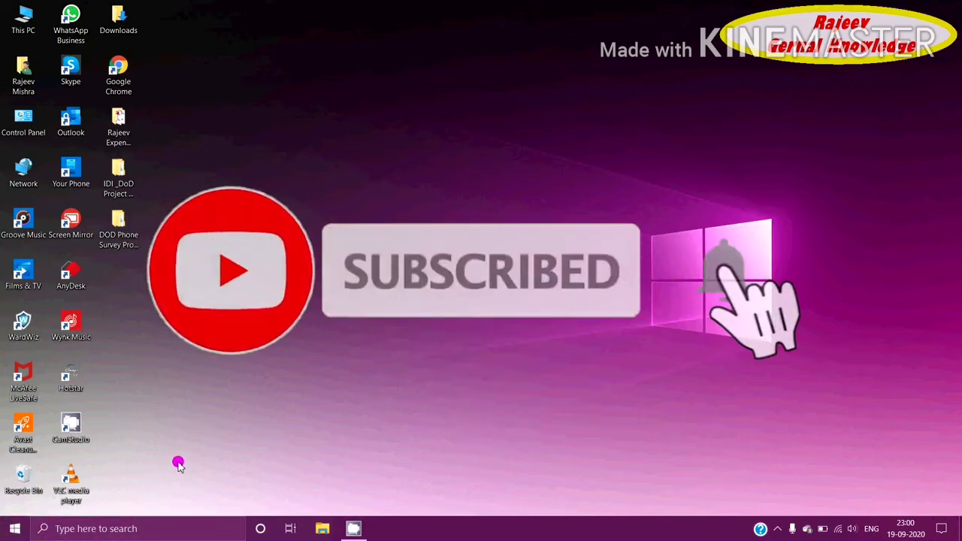
Step: Try to open the prefetch folder from the Run dialog, replacing the previous temp entry
{"action": "key", "text": "super+r"}
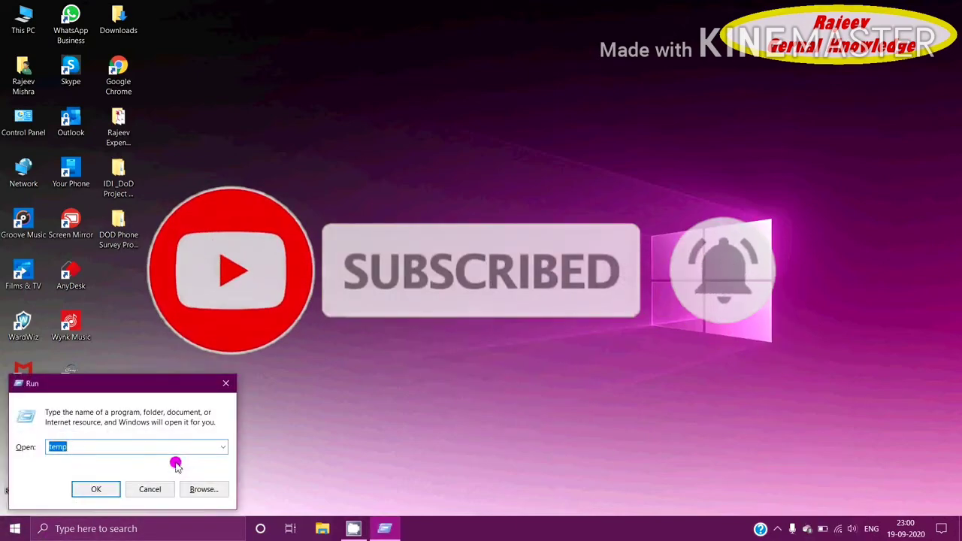
{"action": "left_click", "coordinate": [83, 446]}
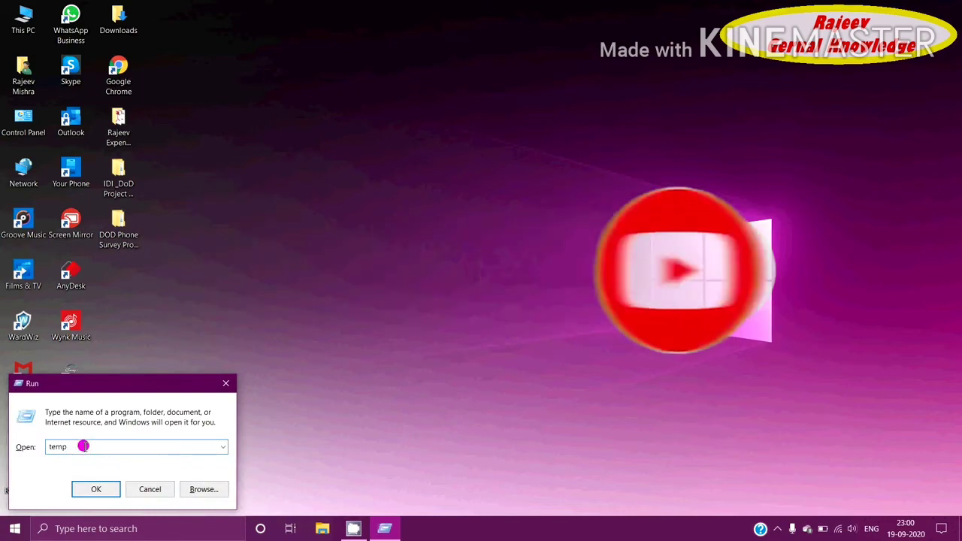
{"action": "key", "text": "BackSpace"}
{"action": "key", "text": "BackSpace"}
{"action": "key", "text": "BackSpace"}
{"action": "key", "text": "BackSpace"}
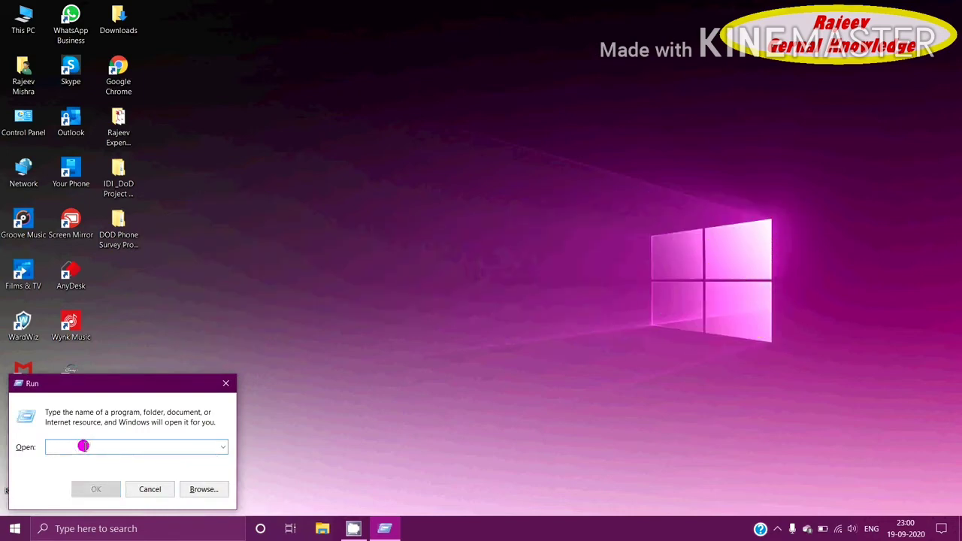
{"action": "type", "text": "per"}
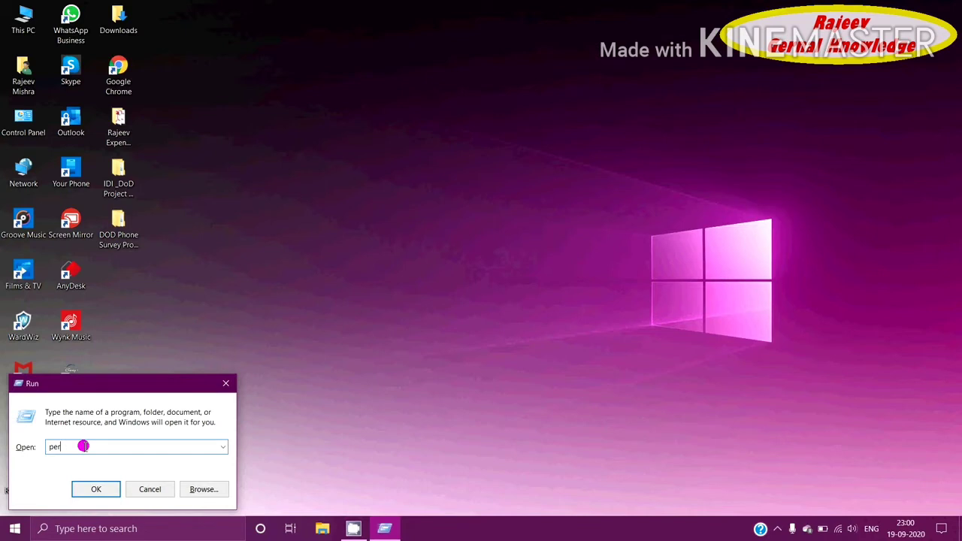
{"action": "key", "text": "BackSpace"}
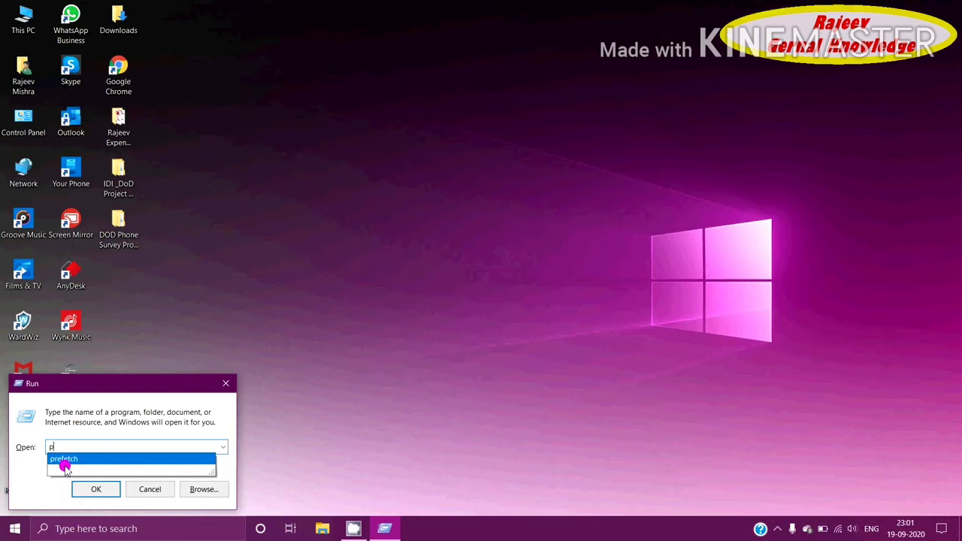
{"action": "left_click", "coordinate": [95, 490]}
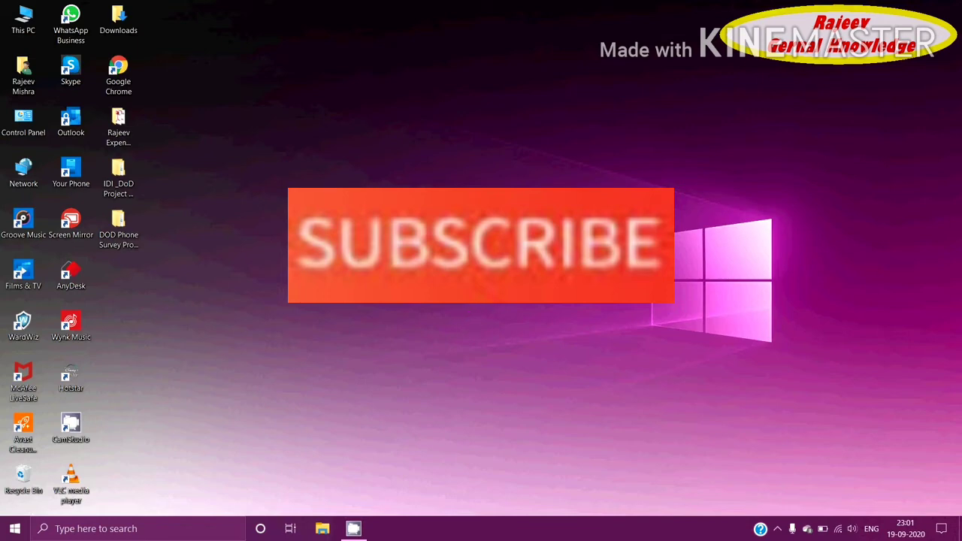
Step: Open the prefetch folder from the Run dialog, replacing the previous entry with the suggested prefetch
{"action": "key", "text": "super+r"}
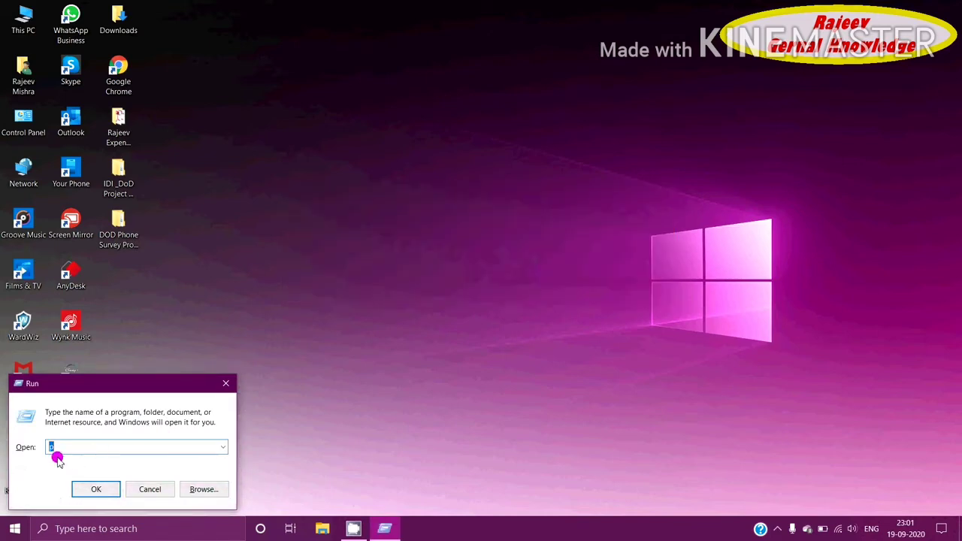
{"action": "key", "text": "BackSpace"}
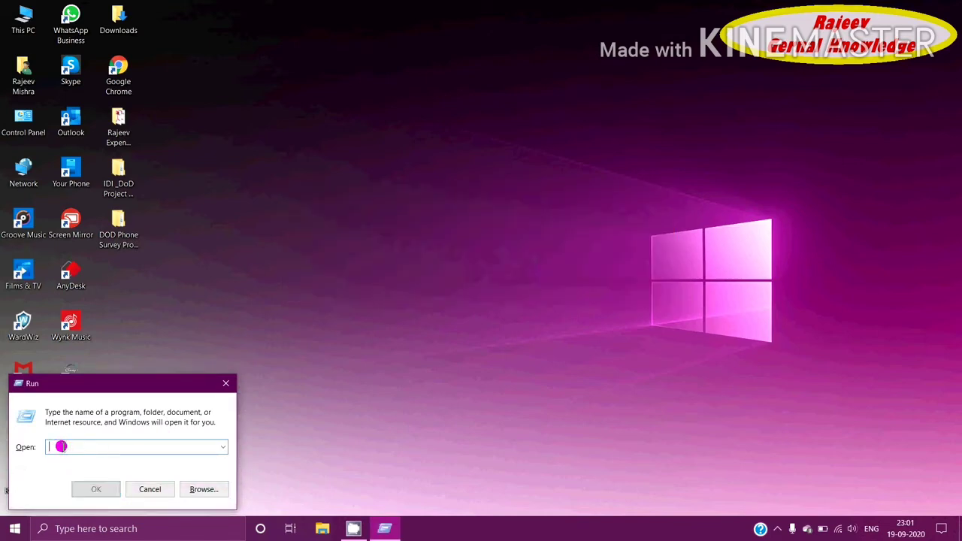
{"action": "type", "text": "p"}
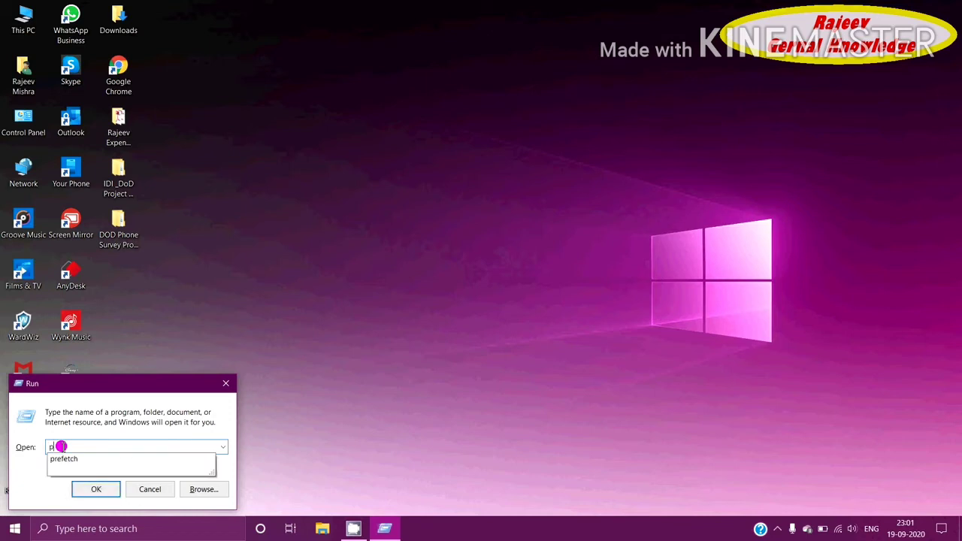
{"action": "type", "text": "re"}
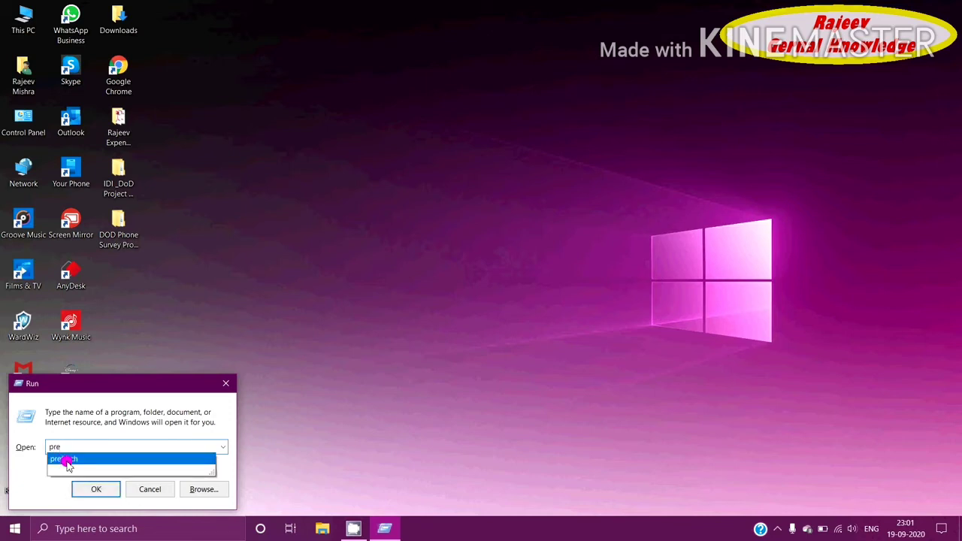
{"action": "left_click", "coordinate": [68, 459]}
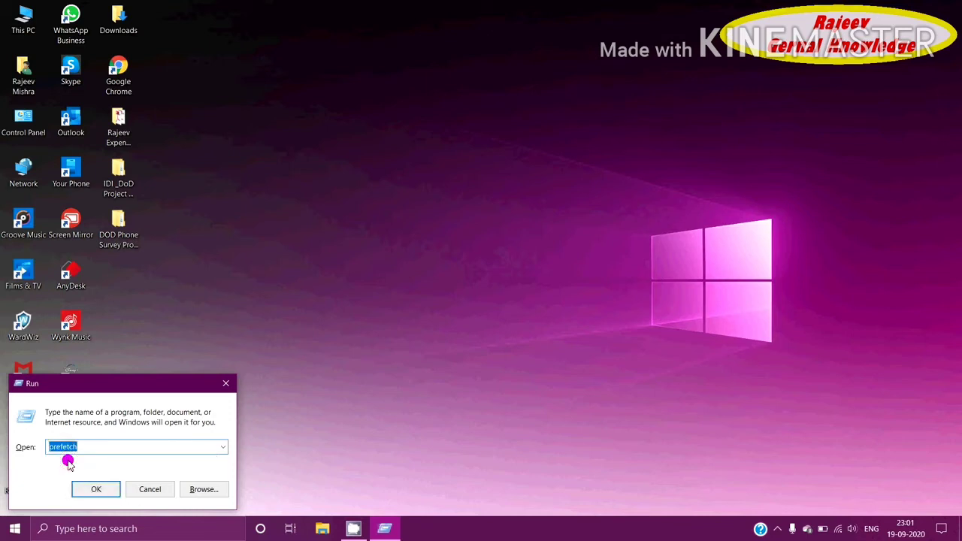
{"action": "left_click", "coordinate": [97, 489]}
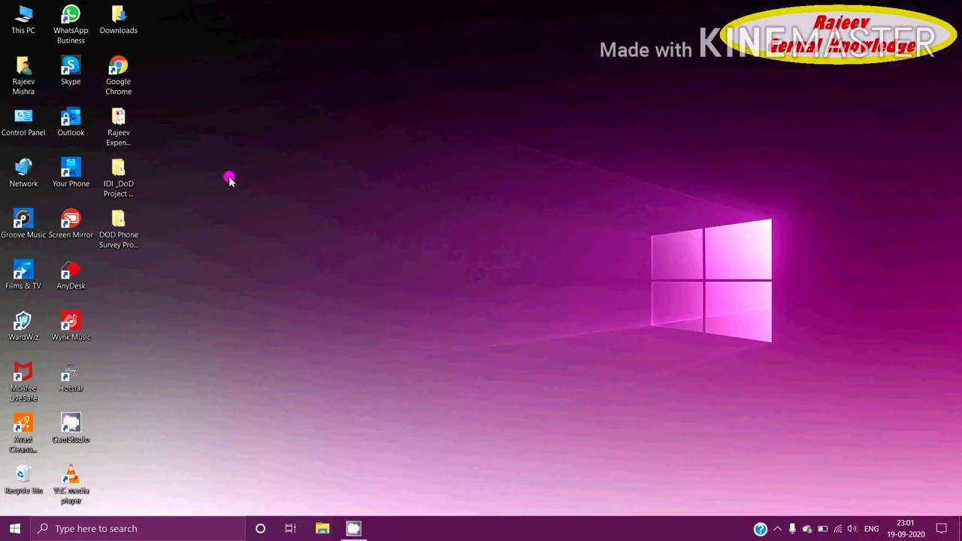
Step: Refresh the desktop three times
{"action": "right_click", "coordinate": [357, 143]}
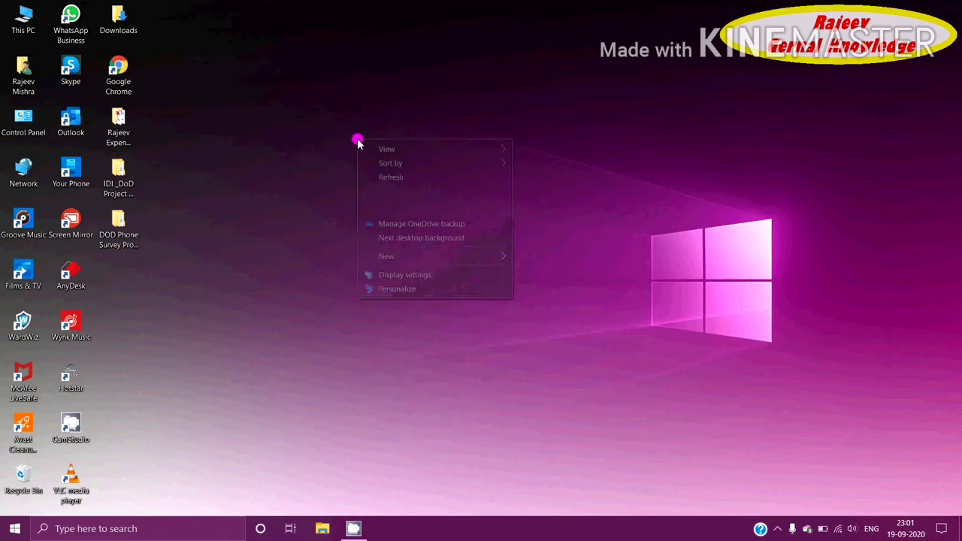
{"action": "left_click", "coordinate": [381, 177]}
{"action": "right_click", "coordinate": [380, 172]}
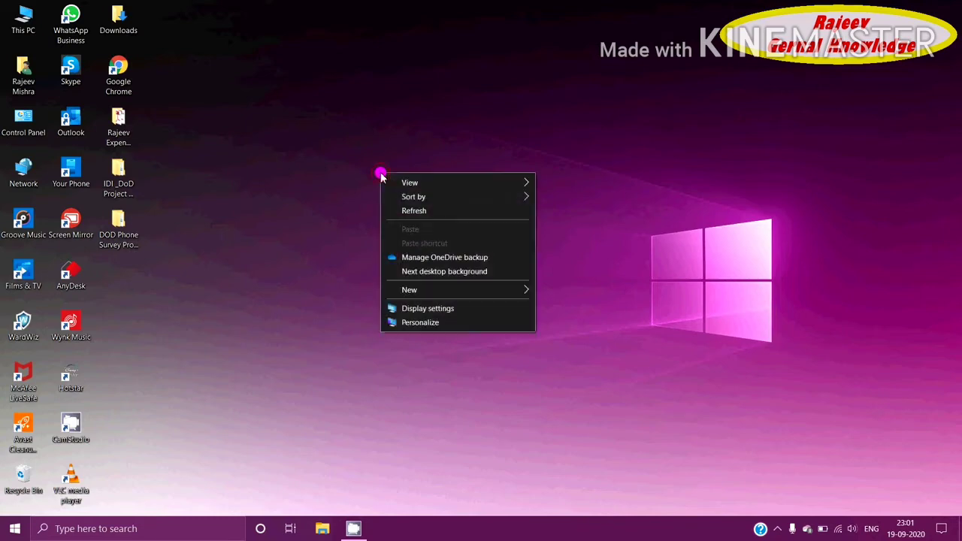
{"action": "left_click", "coordinate": [400, 212]}
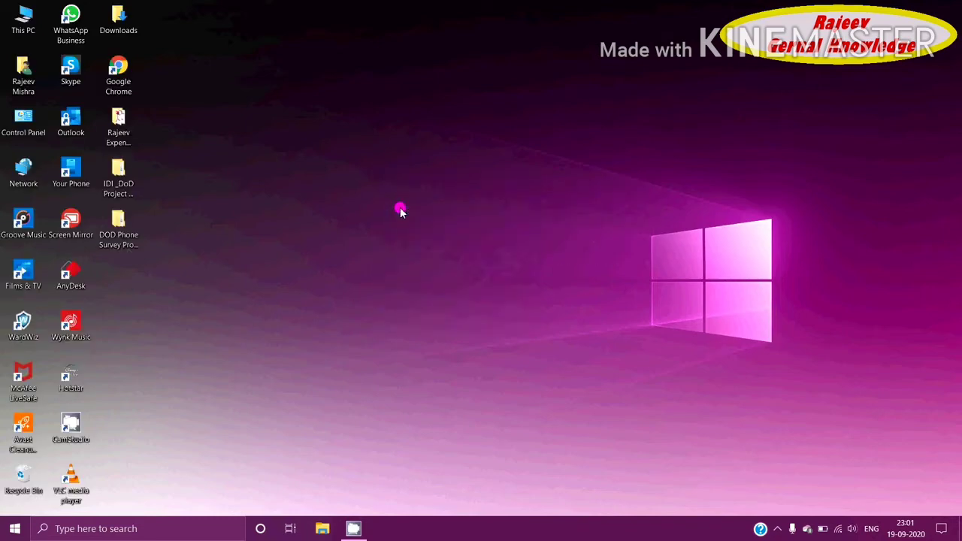
{"action": "right_click", "coordinate": [400, 209]}
{"action": "left_click", "coordinate": [416, 248]}
Step: Start Disk Cleanup for the Windows (C:) drive from its properties in This PC
{"action": "double_click", "coordinate": [24, 15]}
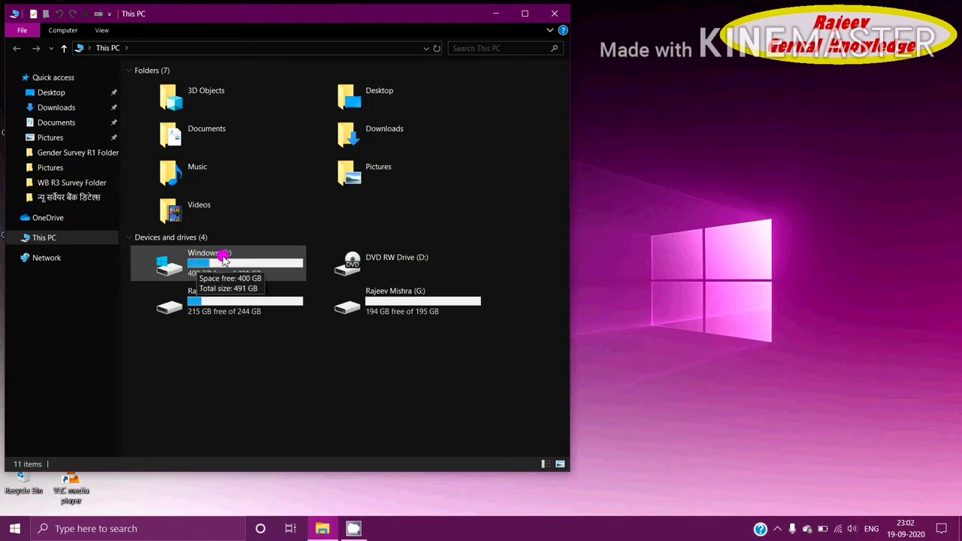
{"action": "right_click", "coordinate": [223, 257]}
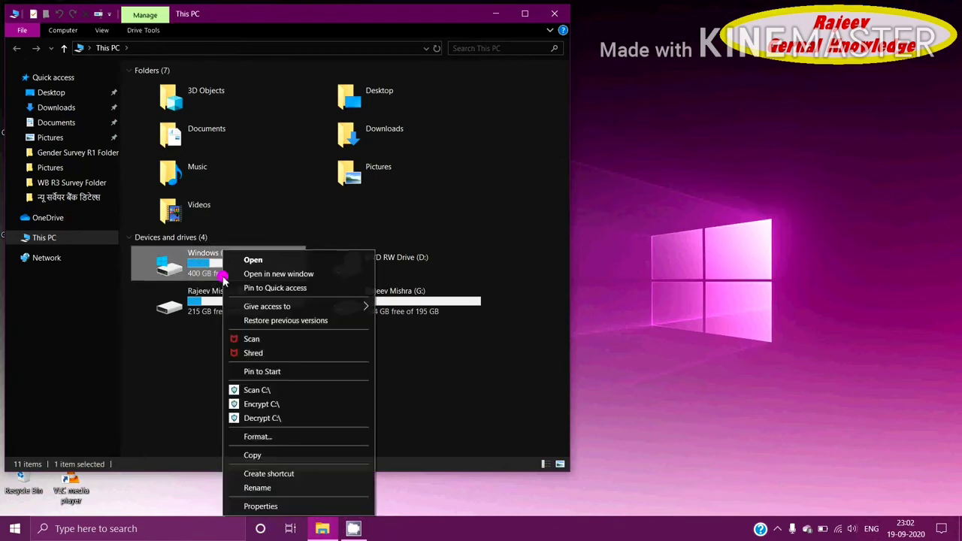
{"action": "left_click", "coordinate": [260, 506]}
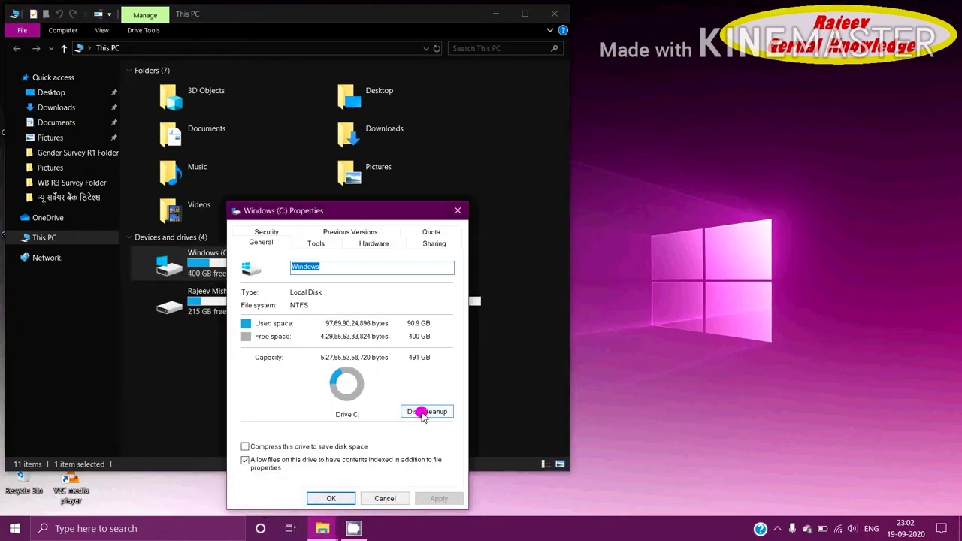
{"action": "left_click", "coordinate": [423, 414]}
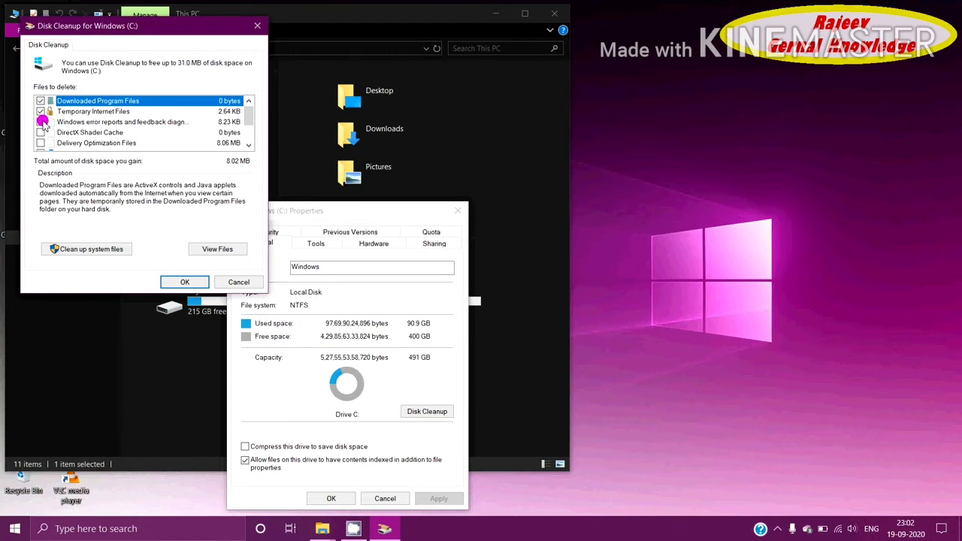
Step: Mark Windows error reports, DirectX Shader Cache, Delivery Optimization Files, Downloads, Recycle Bin and Temporary files for deletion too, keeping the preselected categories
{"action": "left_click", "coordinate": [41, 113]}
{"action": "left_click", "coordinate": [41, 122]}
{"action": "left_click", "coordinate": [41, 133]}
{"action": "left_click", "coordinate": [41, 143]}
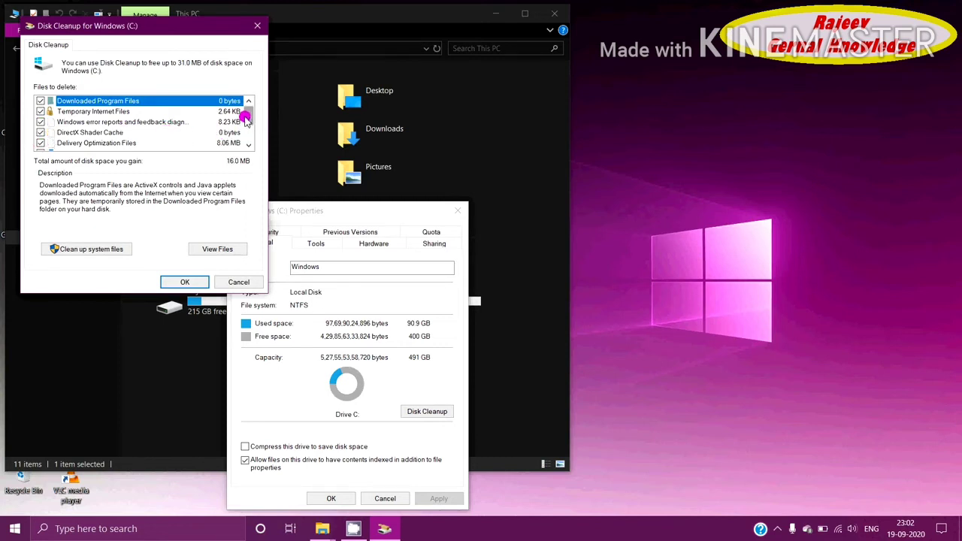
{"action": "left_click_drag", "start_coordinate": [246, 120], "coordinate": [249, 132]}
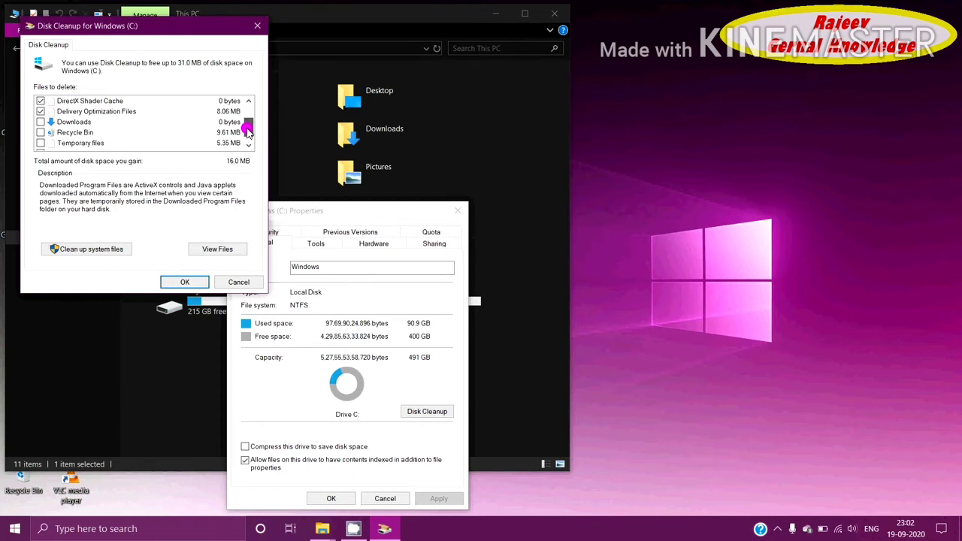
{"action": "left_click", "coordinate": [40, 124]}
{"action": "left_click", "coordinate": [41, 143]}
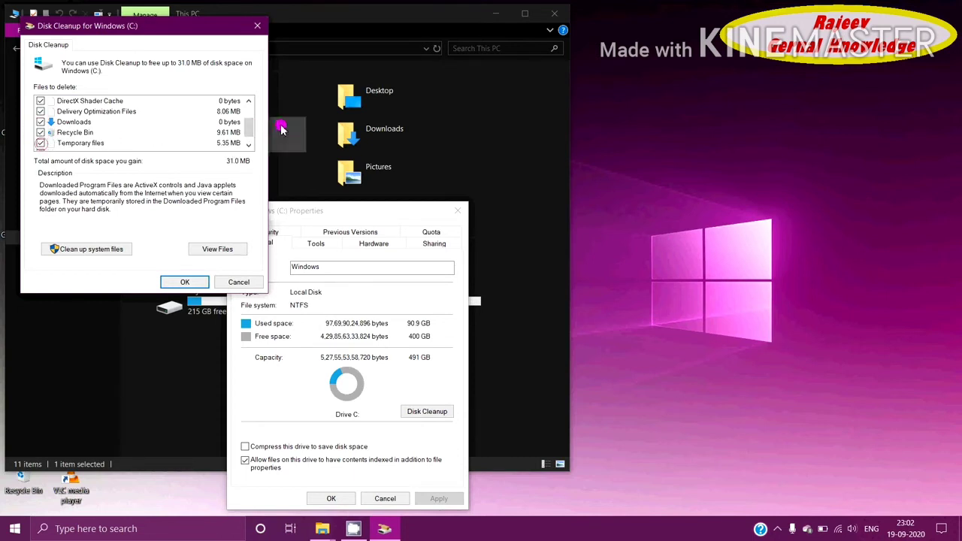
{"action": "left_click_drag", "start_coordinate": [246, 126], "coordinate": [249, 143]}
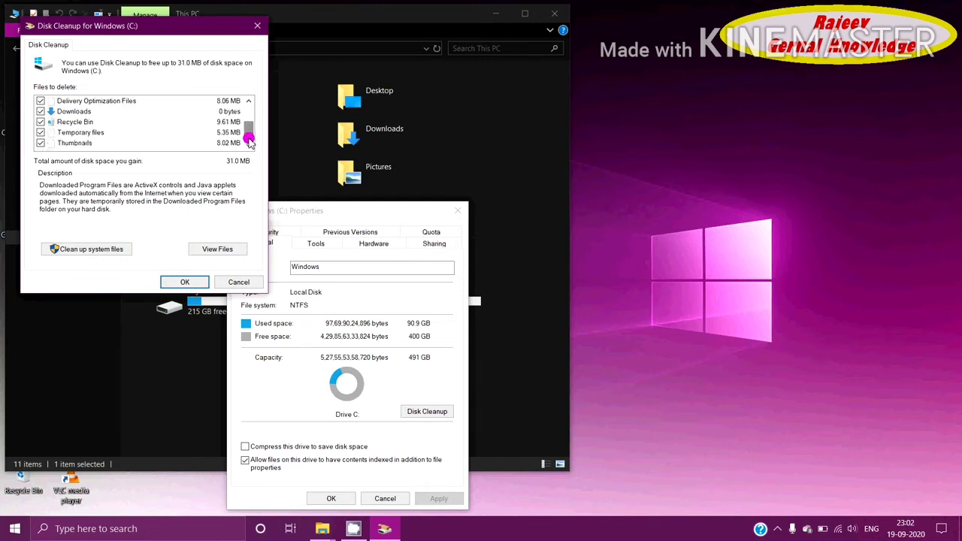
Step: Permanently delete the marked Disk Cleanup files, then close the C: drive properties and the This PC window
{"action": "left_click", "coordinate": [197, 284]}
{"action": "left_click", "coordinate": [186, 284]}
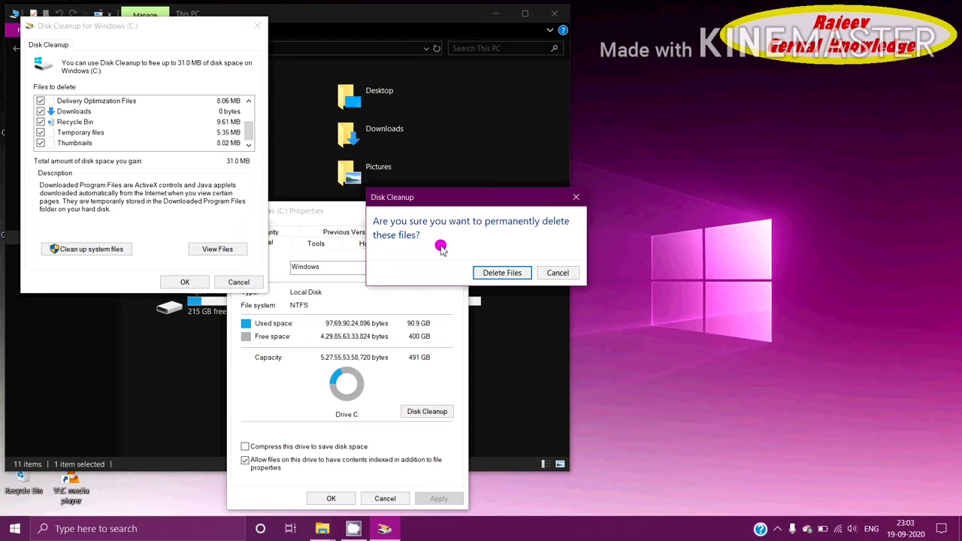
{"action": "left_click", "coordinate": [502, 273]}
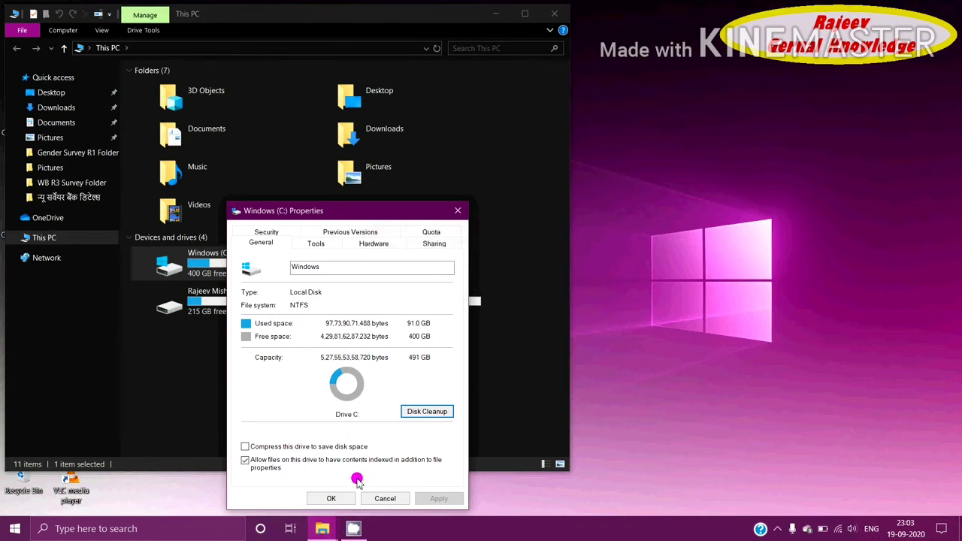
{"action": "left_click", "coordinate": [328, 499]}
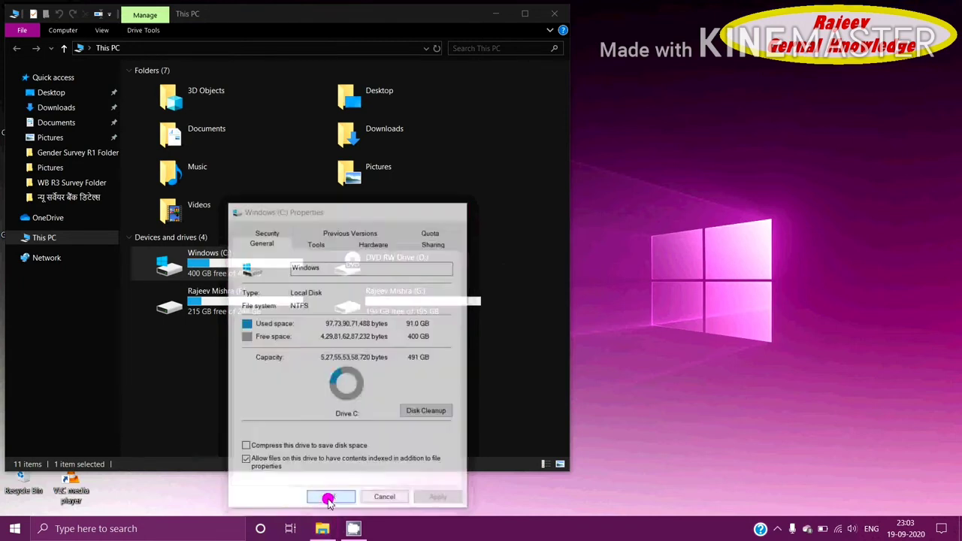
{"action": "left_click", "coordinate": [554, 14]}
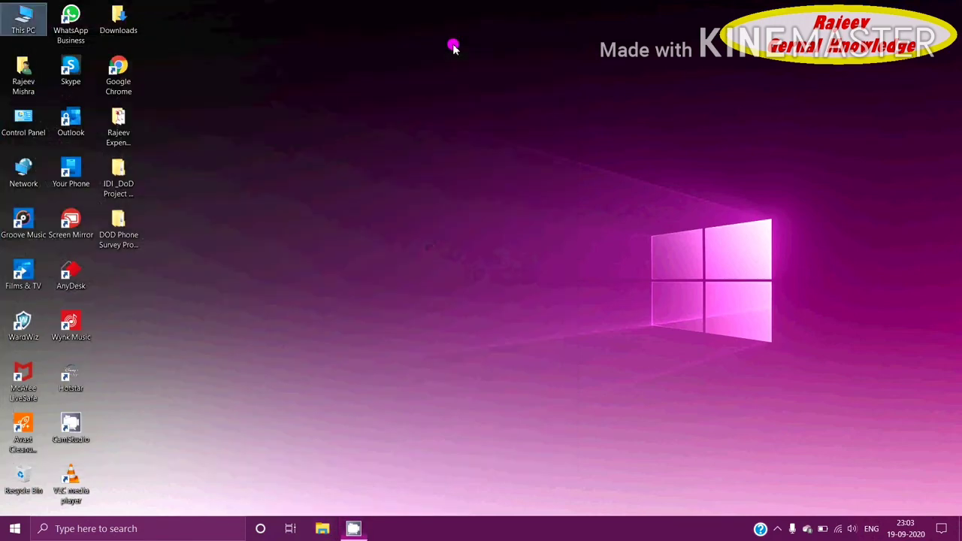
Step: Refresh the desktop three times after the disk cleanup
{"action": "right_click", "coordinate": [453, 44]}
{"action": "left_click", "coordinate": [470, 81]}
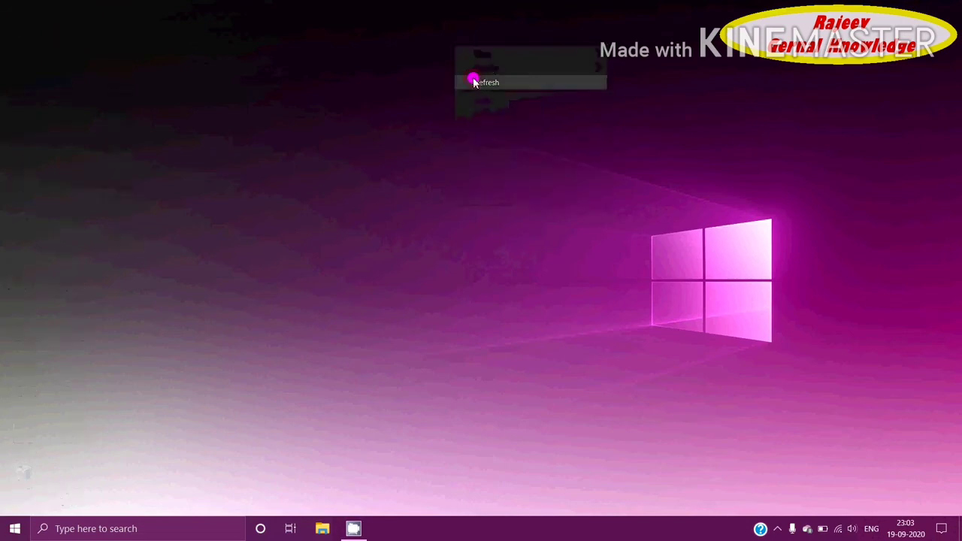
{"action": "right_click", "coordinate": [473, 78]}
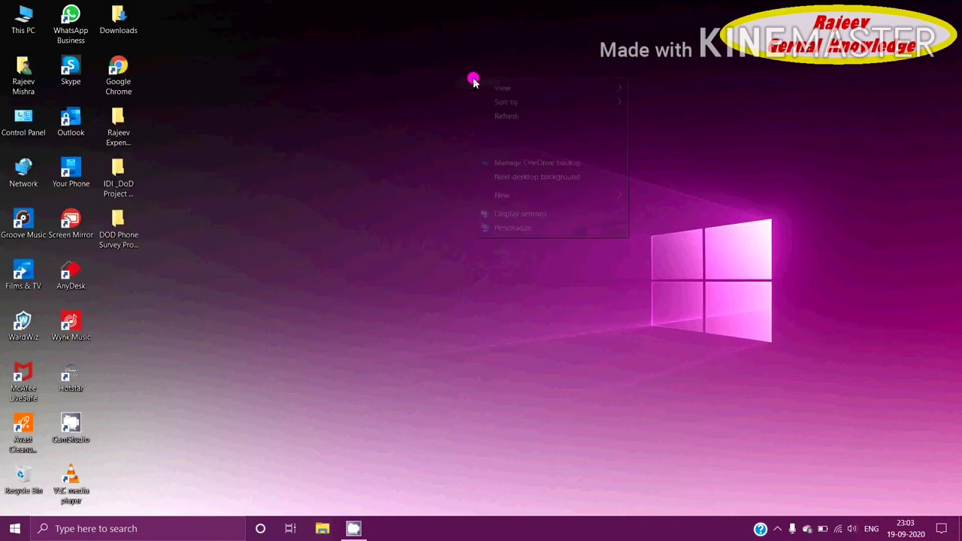
{"action": "left_click", "coordinate": [494, 115]}
{"action": "right_click", "coordinate": [494, 115]}
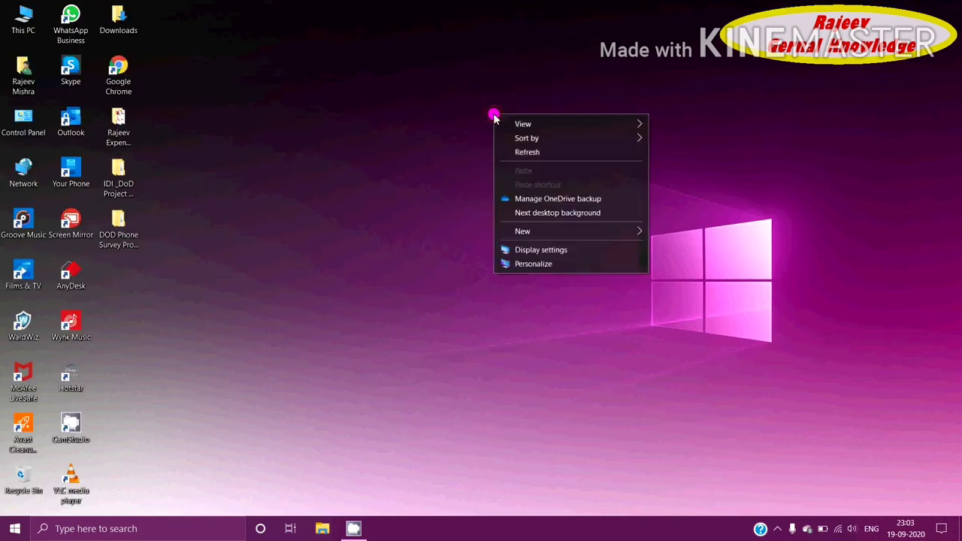
{"action": "left_click", "coordinate": [512, 150]}
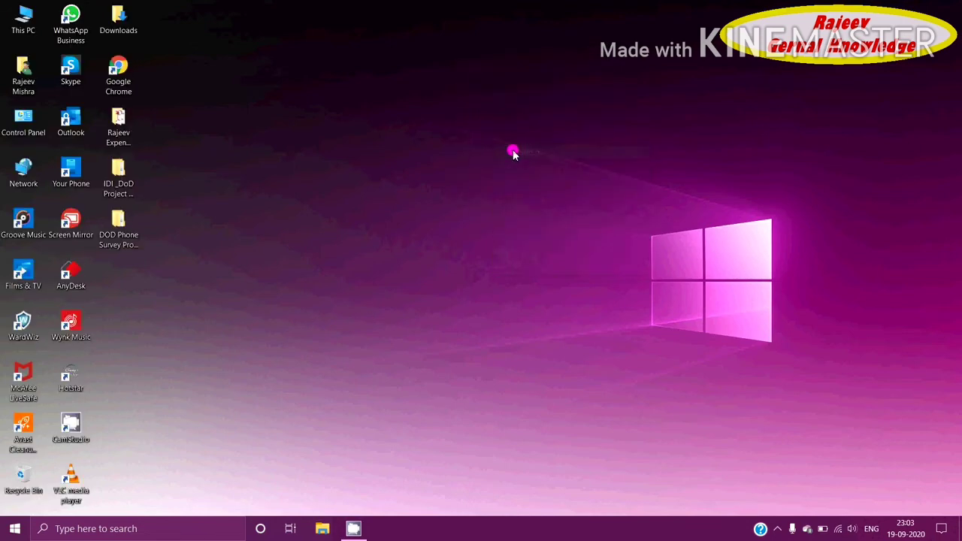
Step: Open Defragment and Optimize Drives from Windows Administrative Tools and bring its window to the front
{"action": "left_click", "coordinate": [15, 529]}
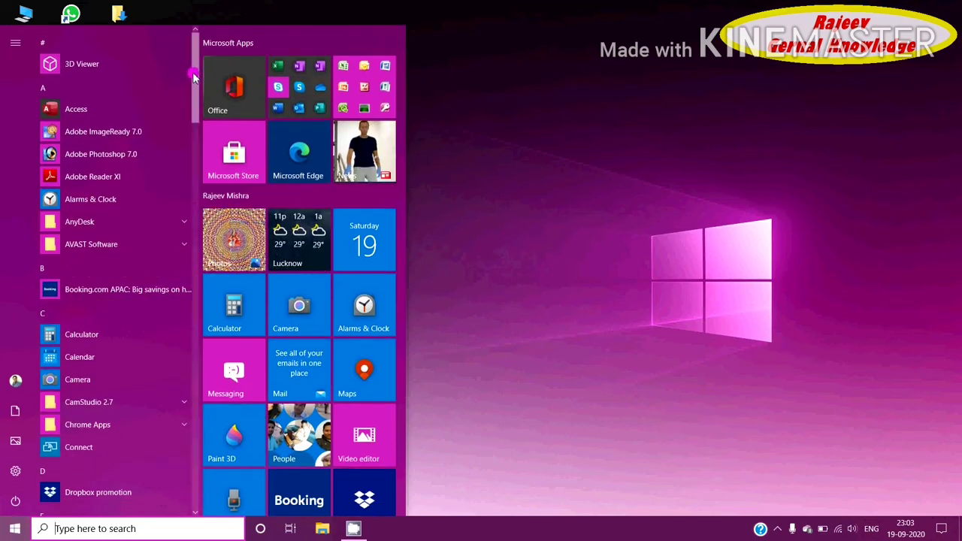
{"action": "left_click_drag", "start_coordinate": [195, 75], "coordinate": [211, 442]}
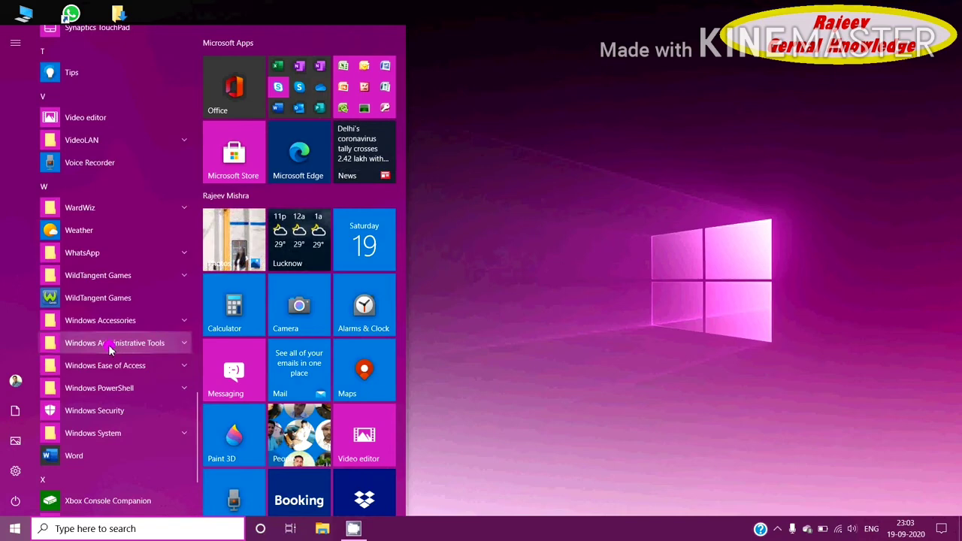
{"action": "left_click", "coordinate": [184, 344]}
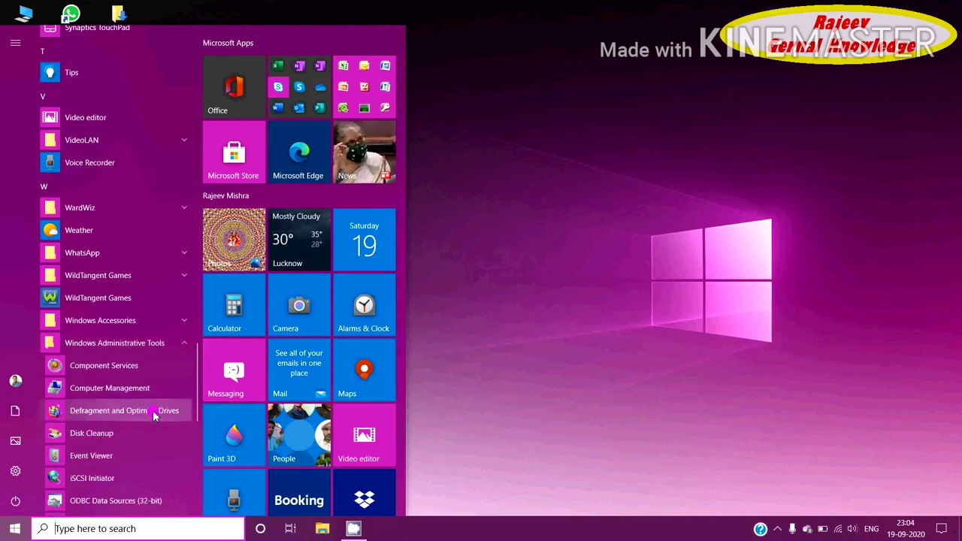
{"action": "left_click", "coordinate": [135, 412]}
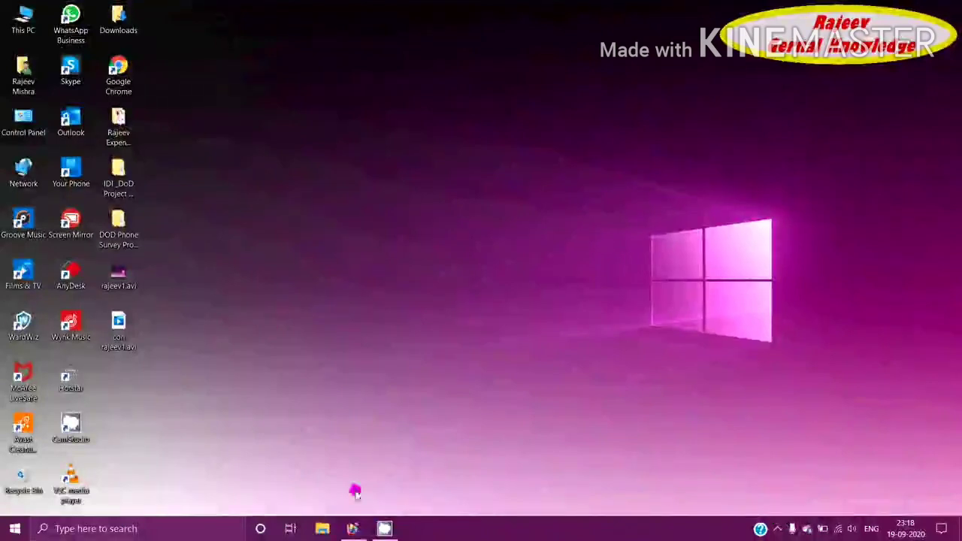
{"action": "left_click", "coordinate": [353, 530]}
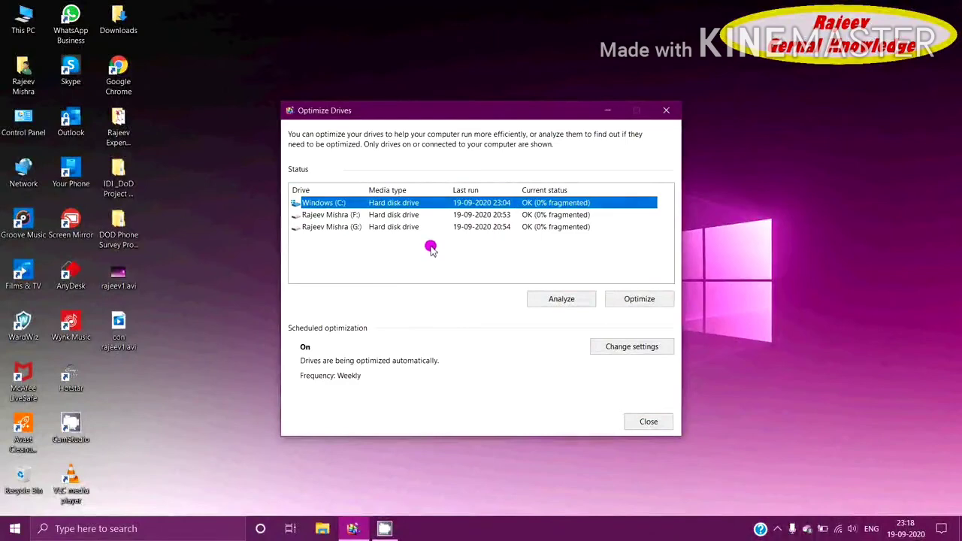
Step: Optimize the F: drive and the G: drive, then close the Optimize Drives window
{"action": "left_click", "coordinate": [470, 216]}
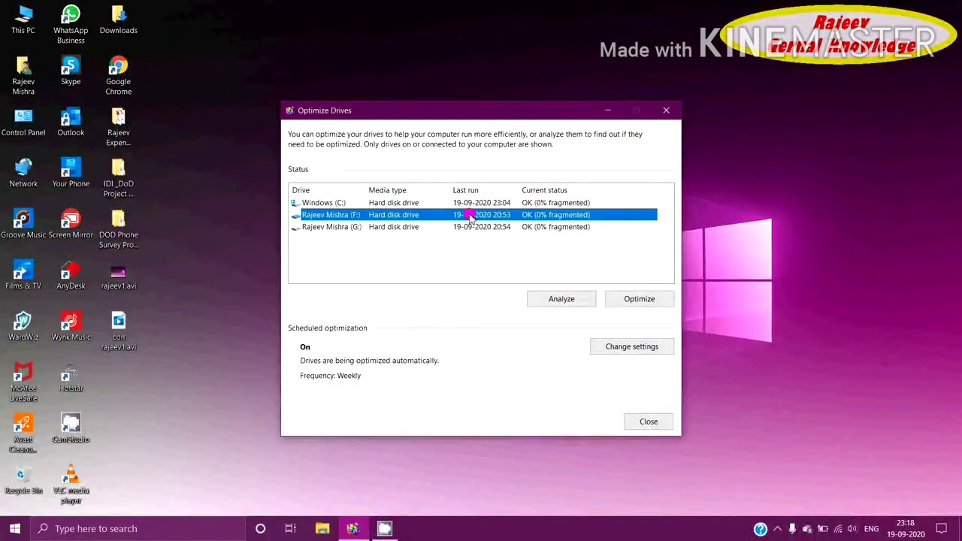
{"action": "left_click", "coordinate": [633, 300]}
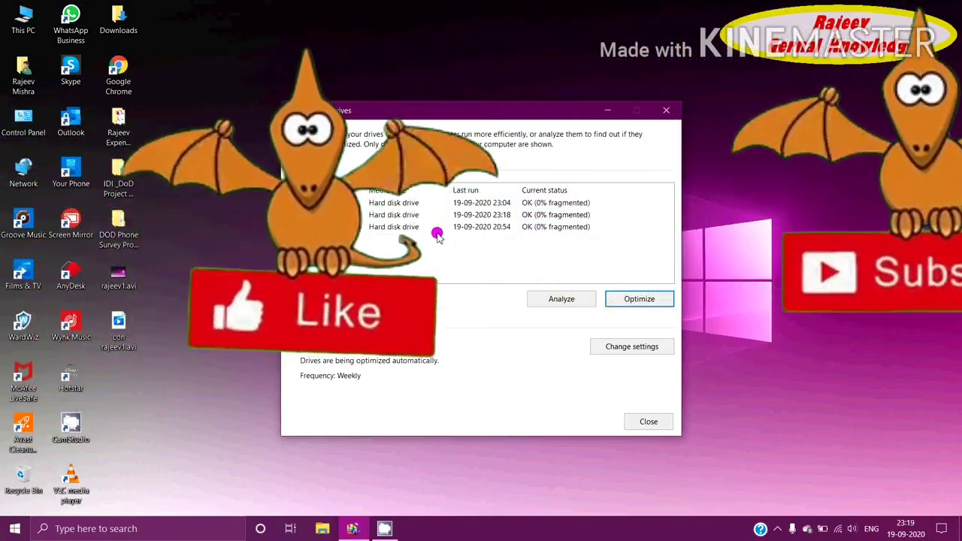
{"action": "left_click", "coordinate": [437, 228]}
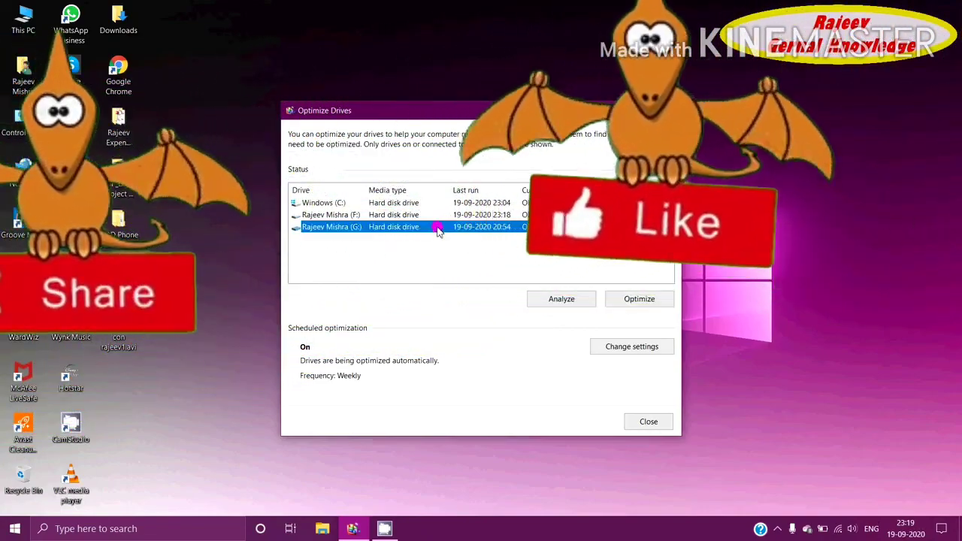
{"action": "left_click", "coordinate": [630, 299]}
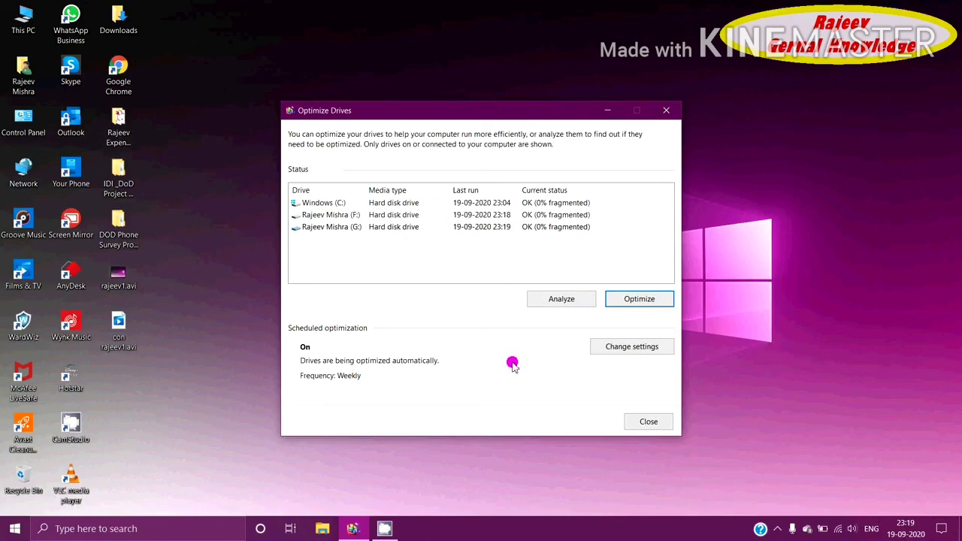
{"action": "left_click", "coordinate": [646, 423]}
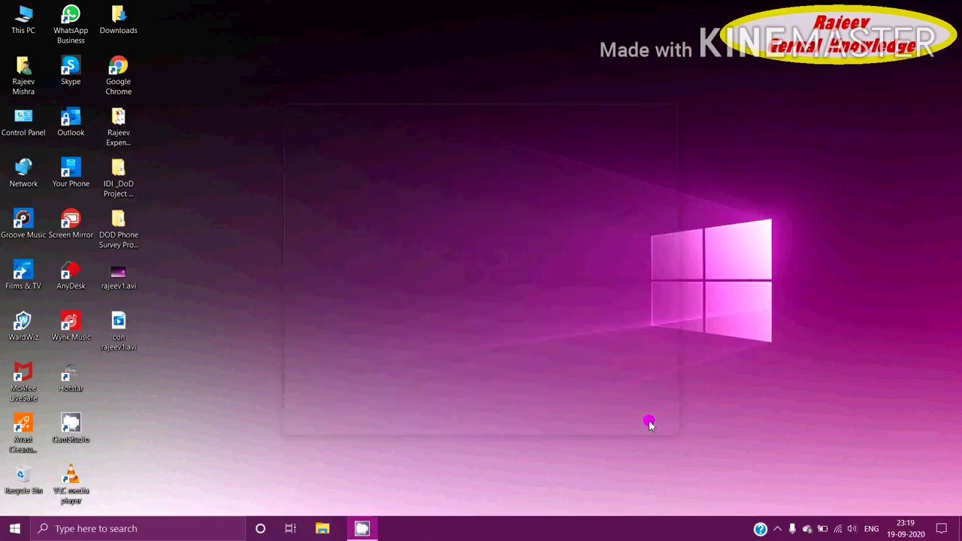
Step: Refresh the desktop six times in a row after the drive optimization
{"action": "right_click", "coordinate": [416, 157]}
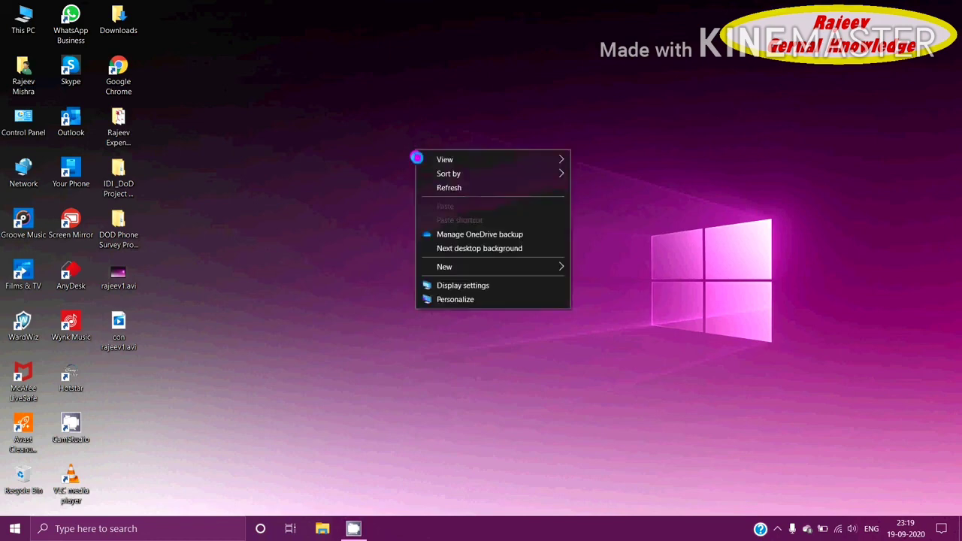
{"action": "left_click", "coordinate": [436, 188]}
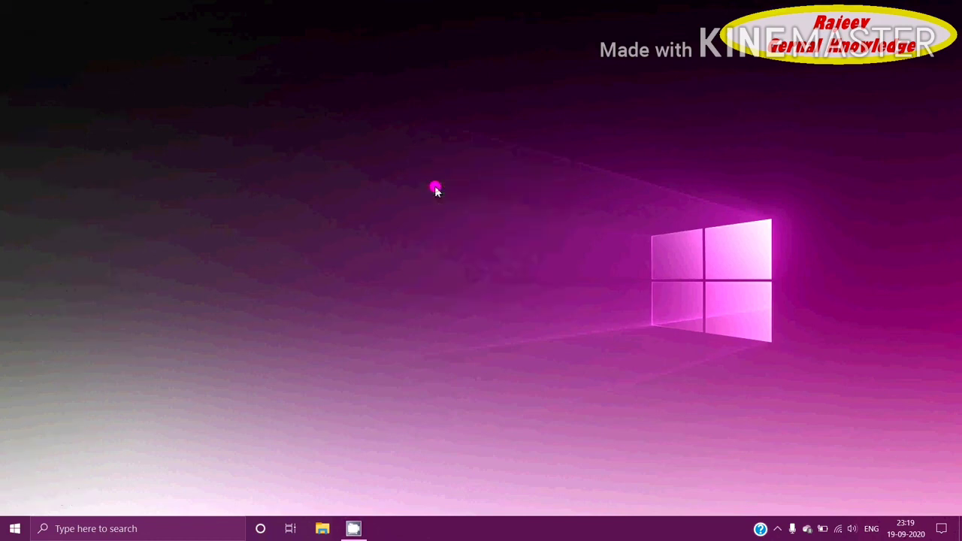
{"action": "right_click", "coordinate": [436, 188]}
{"action": "left_click", "coordinate": [461, 229]}
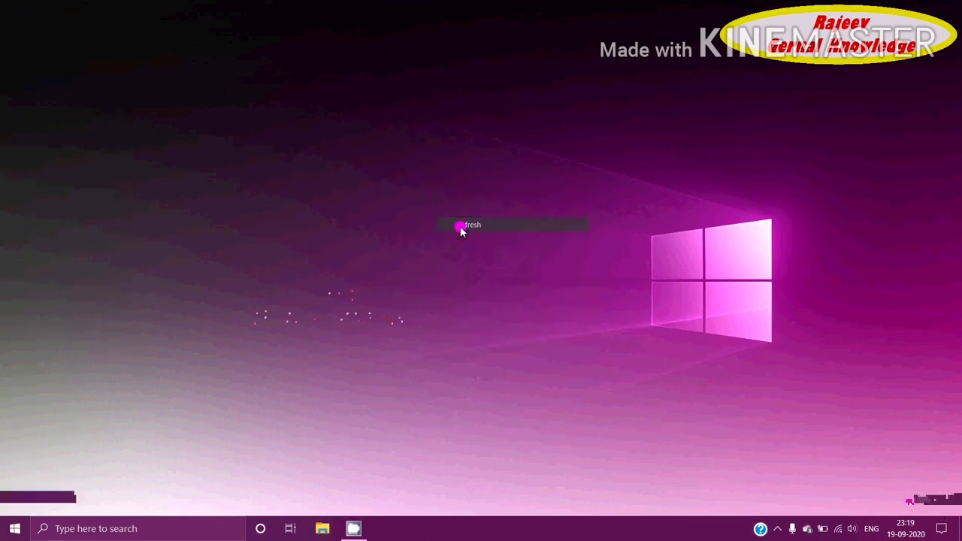
{"action": "right_click", "coordinate": [460, 227]}
{"action": "left_click", "coordinate": [481, 264]}
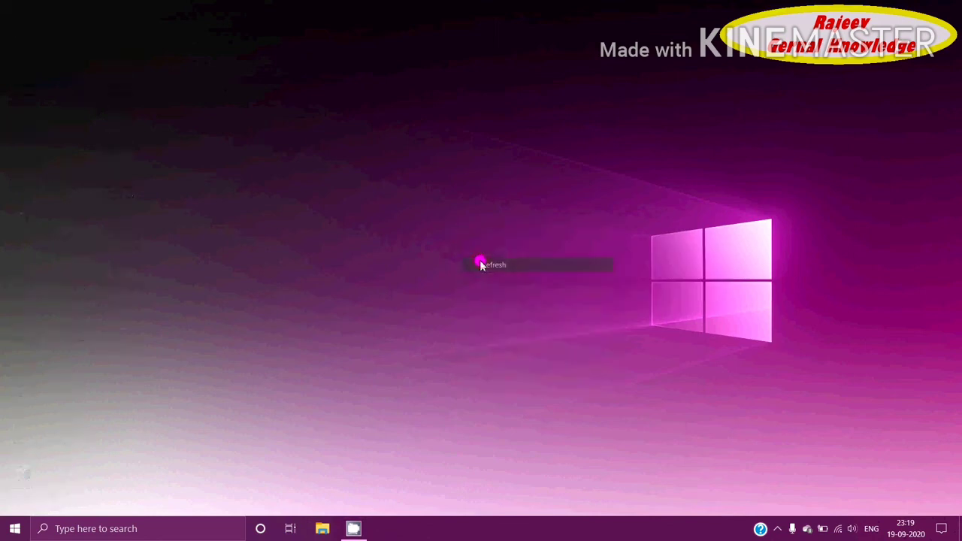
{"action": "right_click", "coordinate": [480, 262]}
{"action": "left_click", "coordinate": [504, 302]}
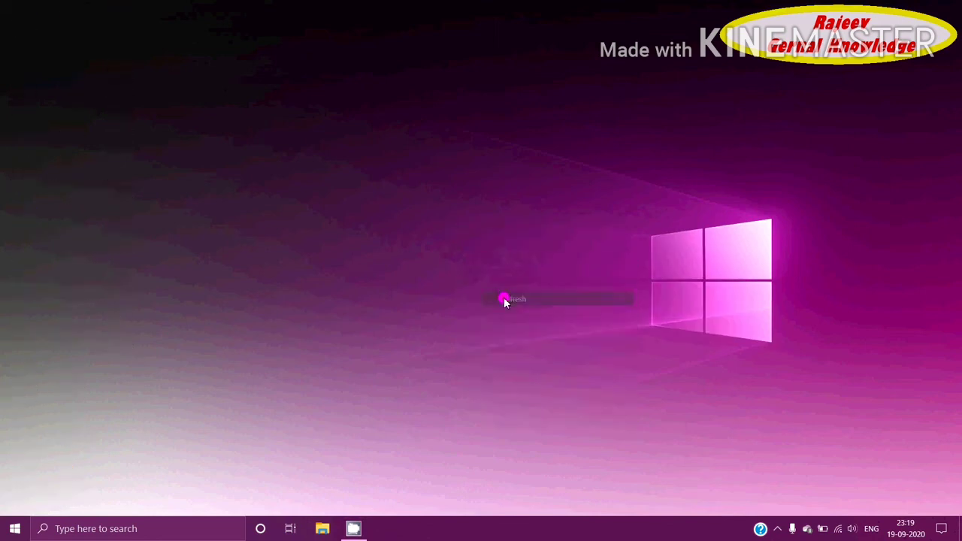
{"action": "right_click", "coordinate": [504, 298]}
{"action": "left_click", "coordinate": [526, 337]}
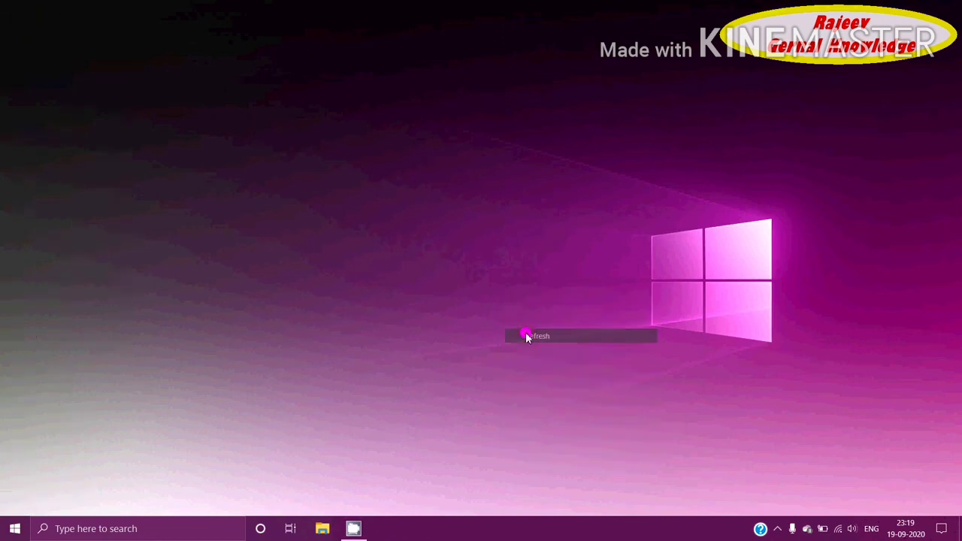
{"action": "right_click", "coordinate": [424, 109]}
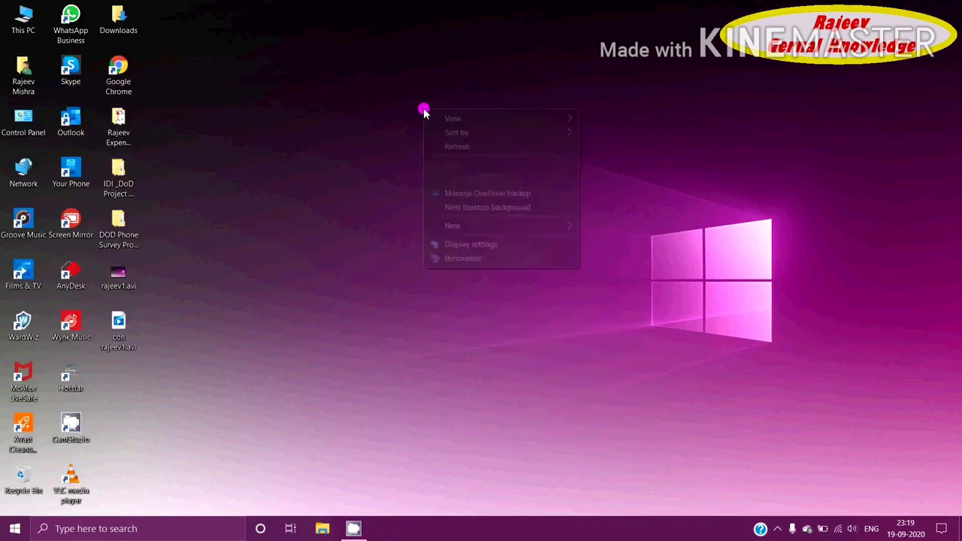
{"action": "left_click", "coordinate": [446, 147]}
{"action": "right_click", "coordinate": [444, 144]}
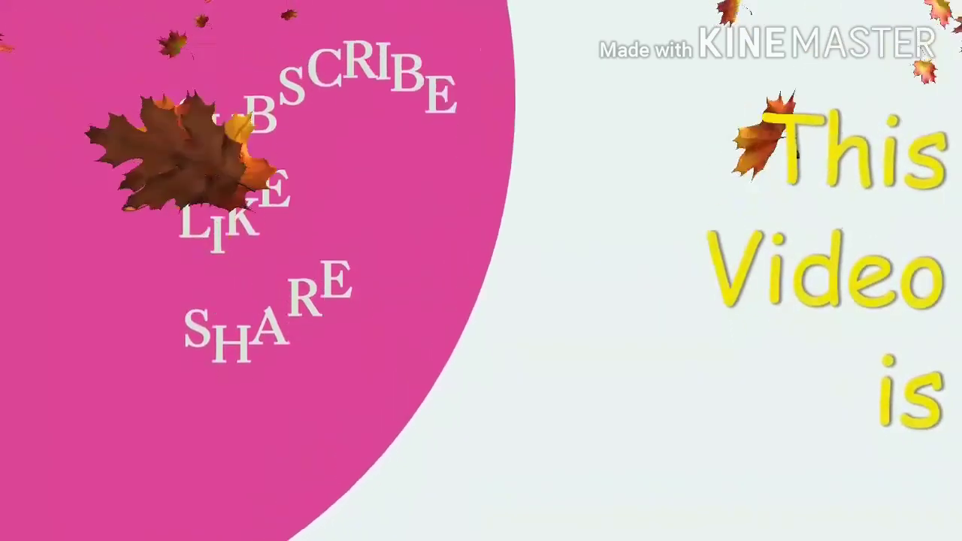